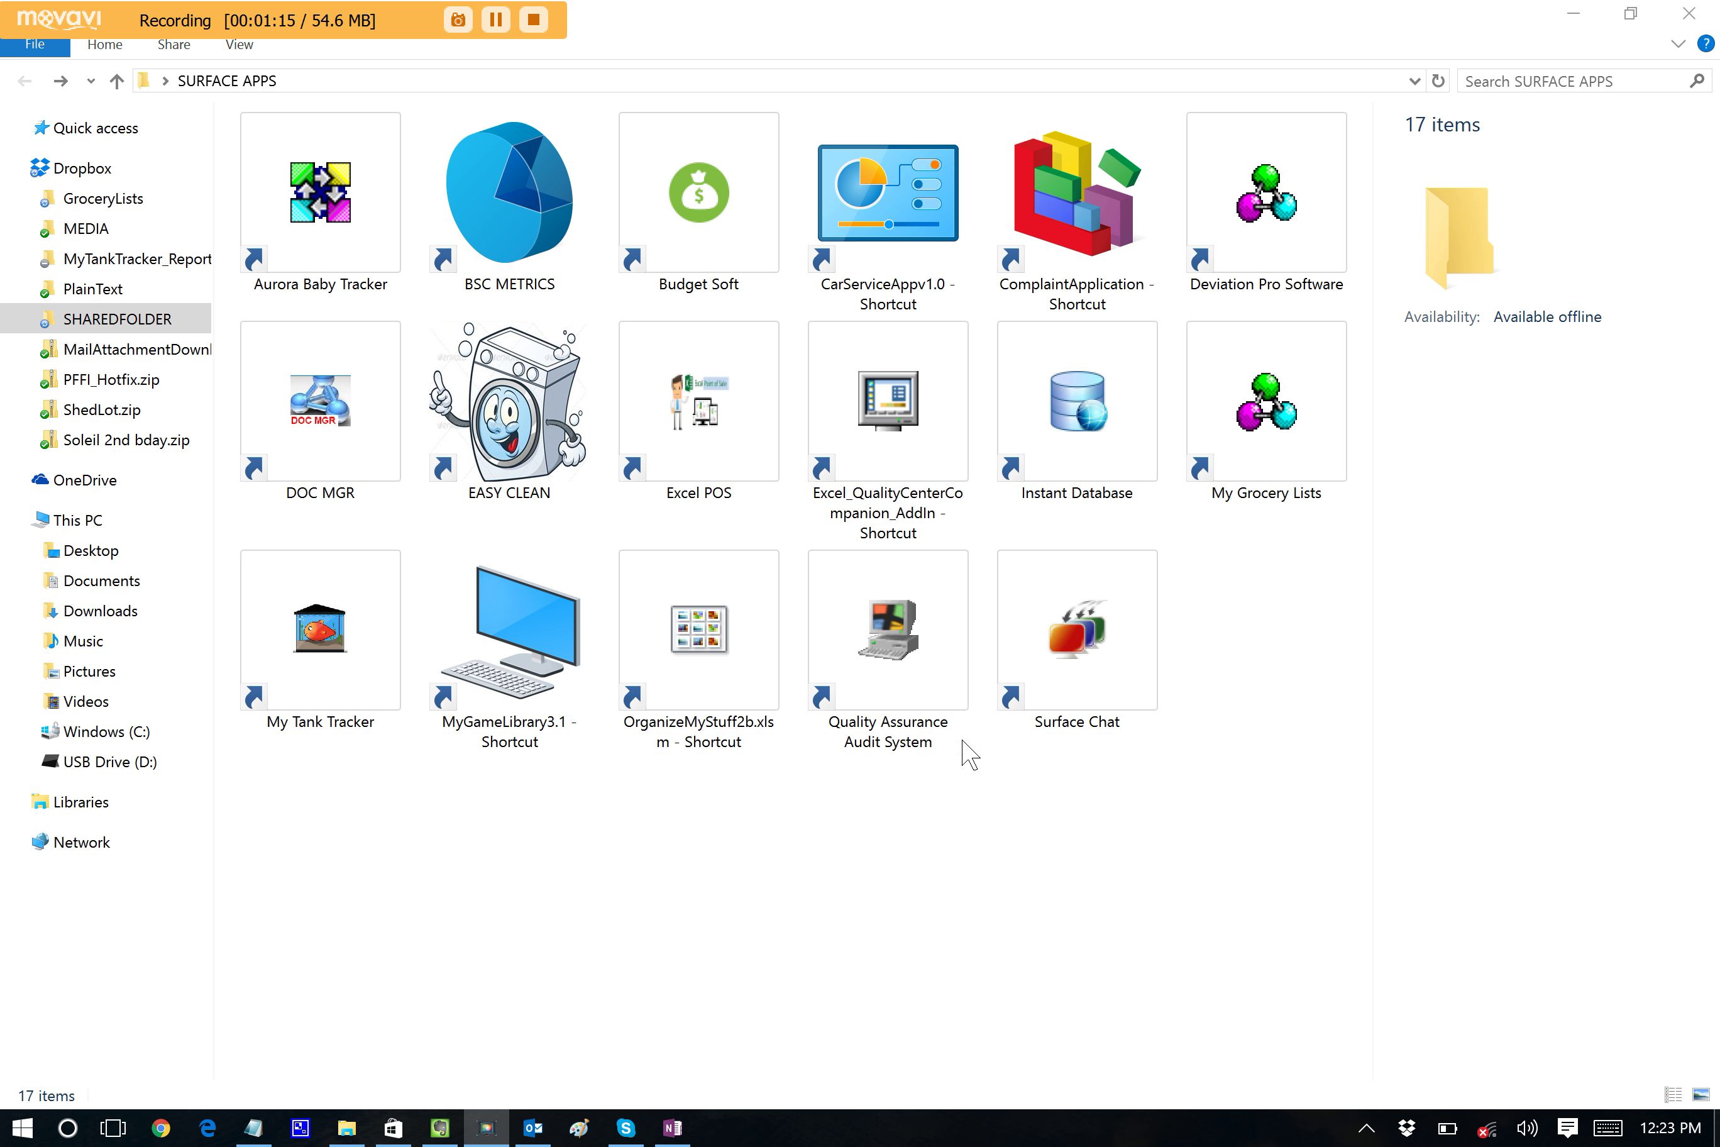
Launch the Surface Chat shortcut from the SURFACE APPS folder.
left_click(1086, 647)
double_click(1084, 645)
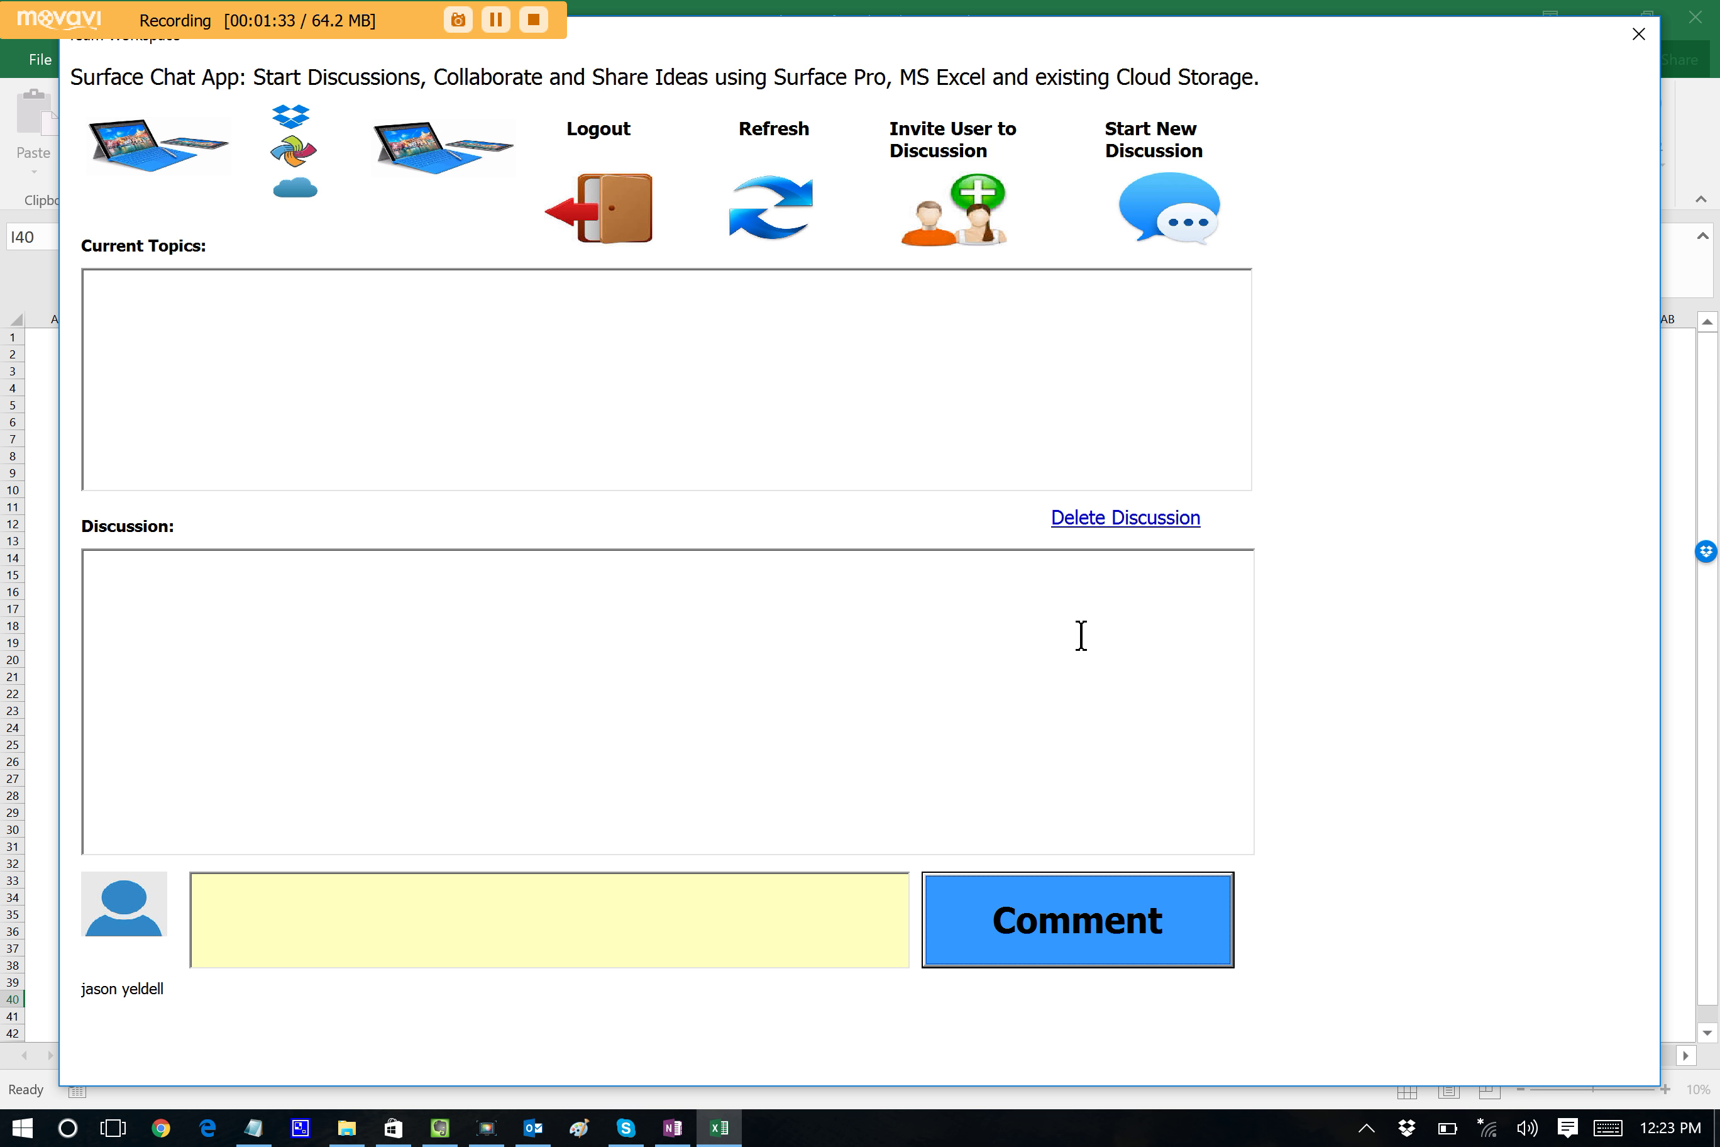
Bring the loaded, empty Surface Chat App form into focus.
left_click(956, 327)
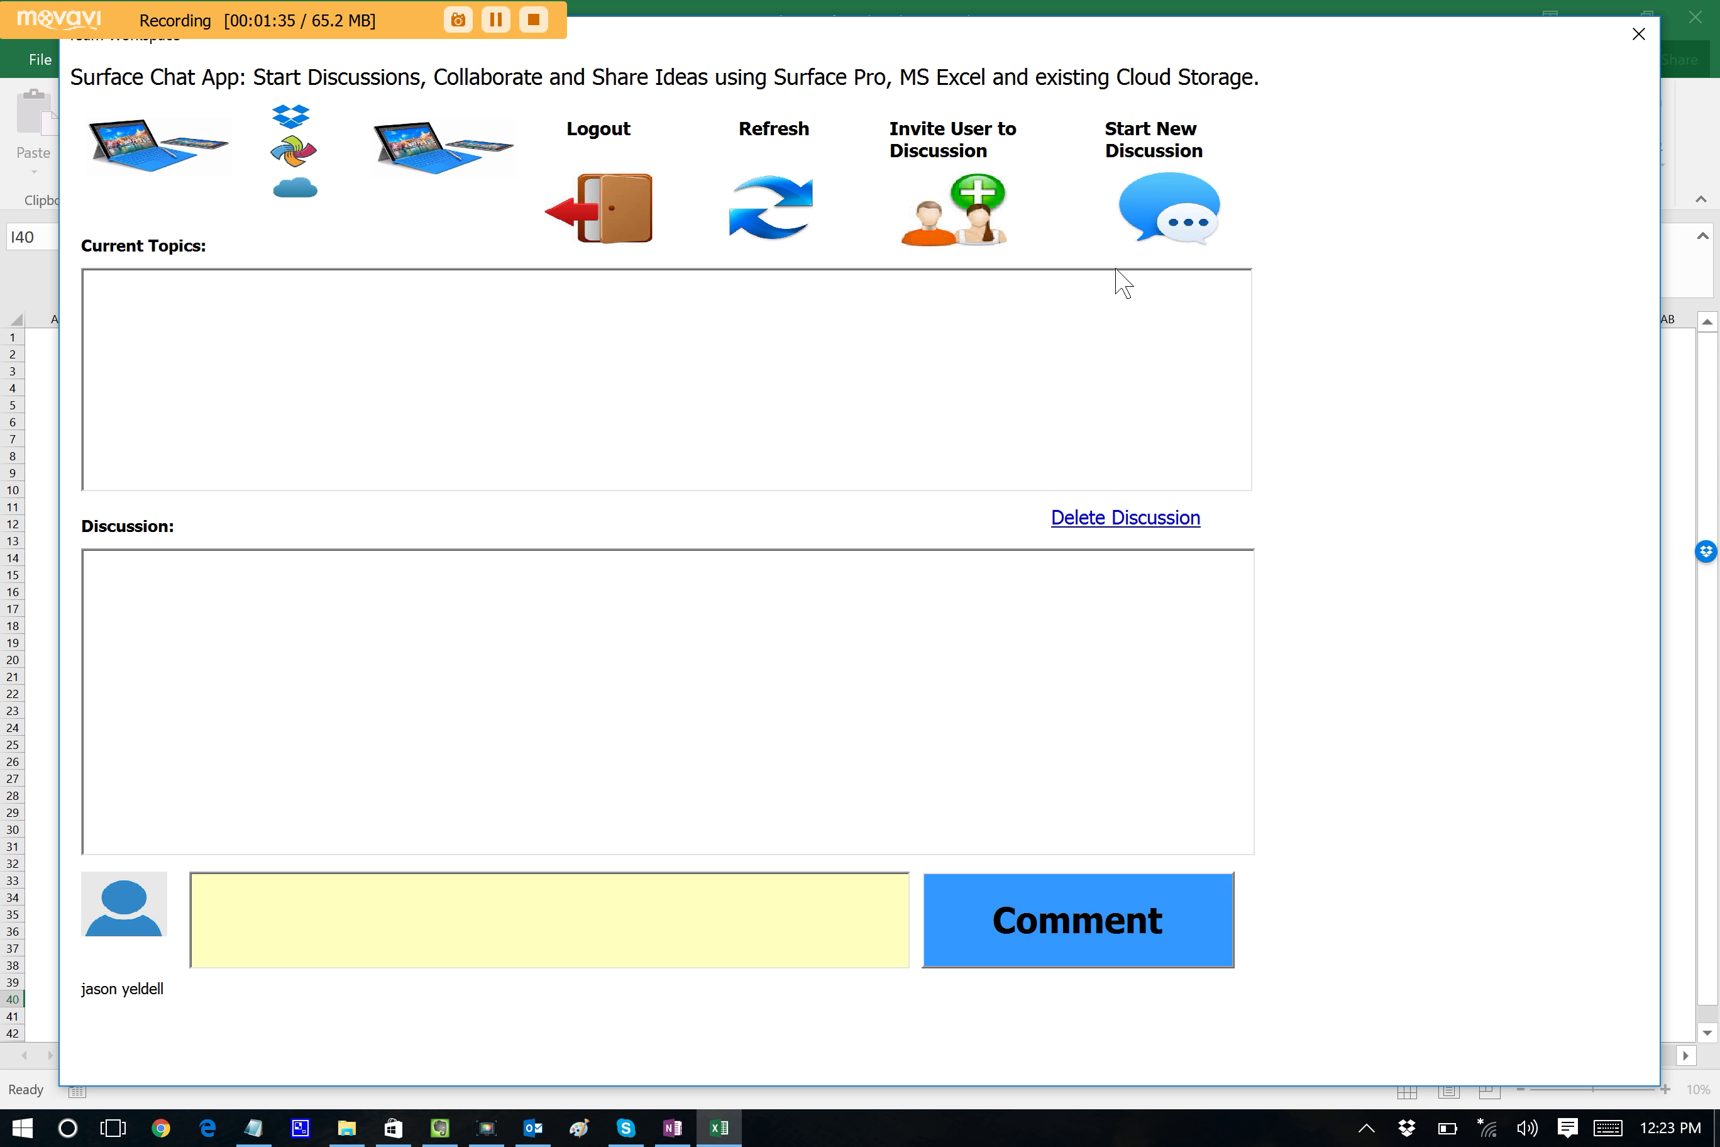
Create a new discussion topic named 'Software Ideas'.
left_click(1180, 201)
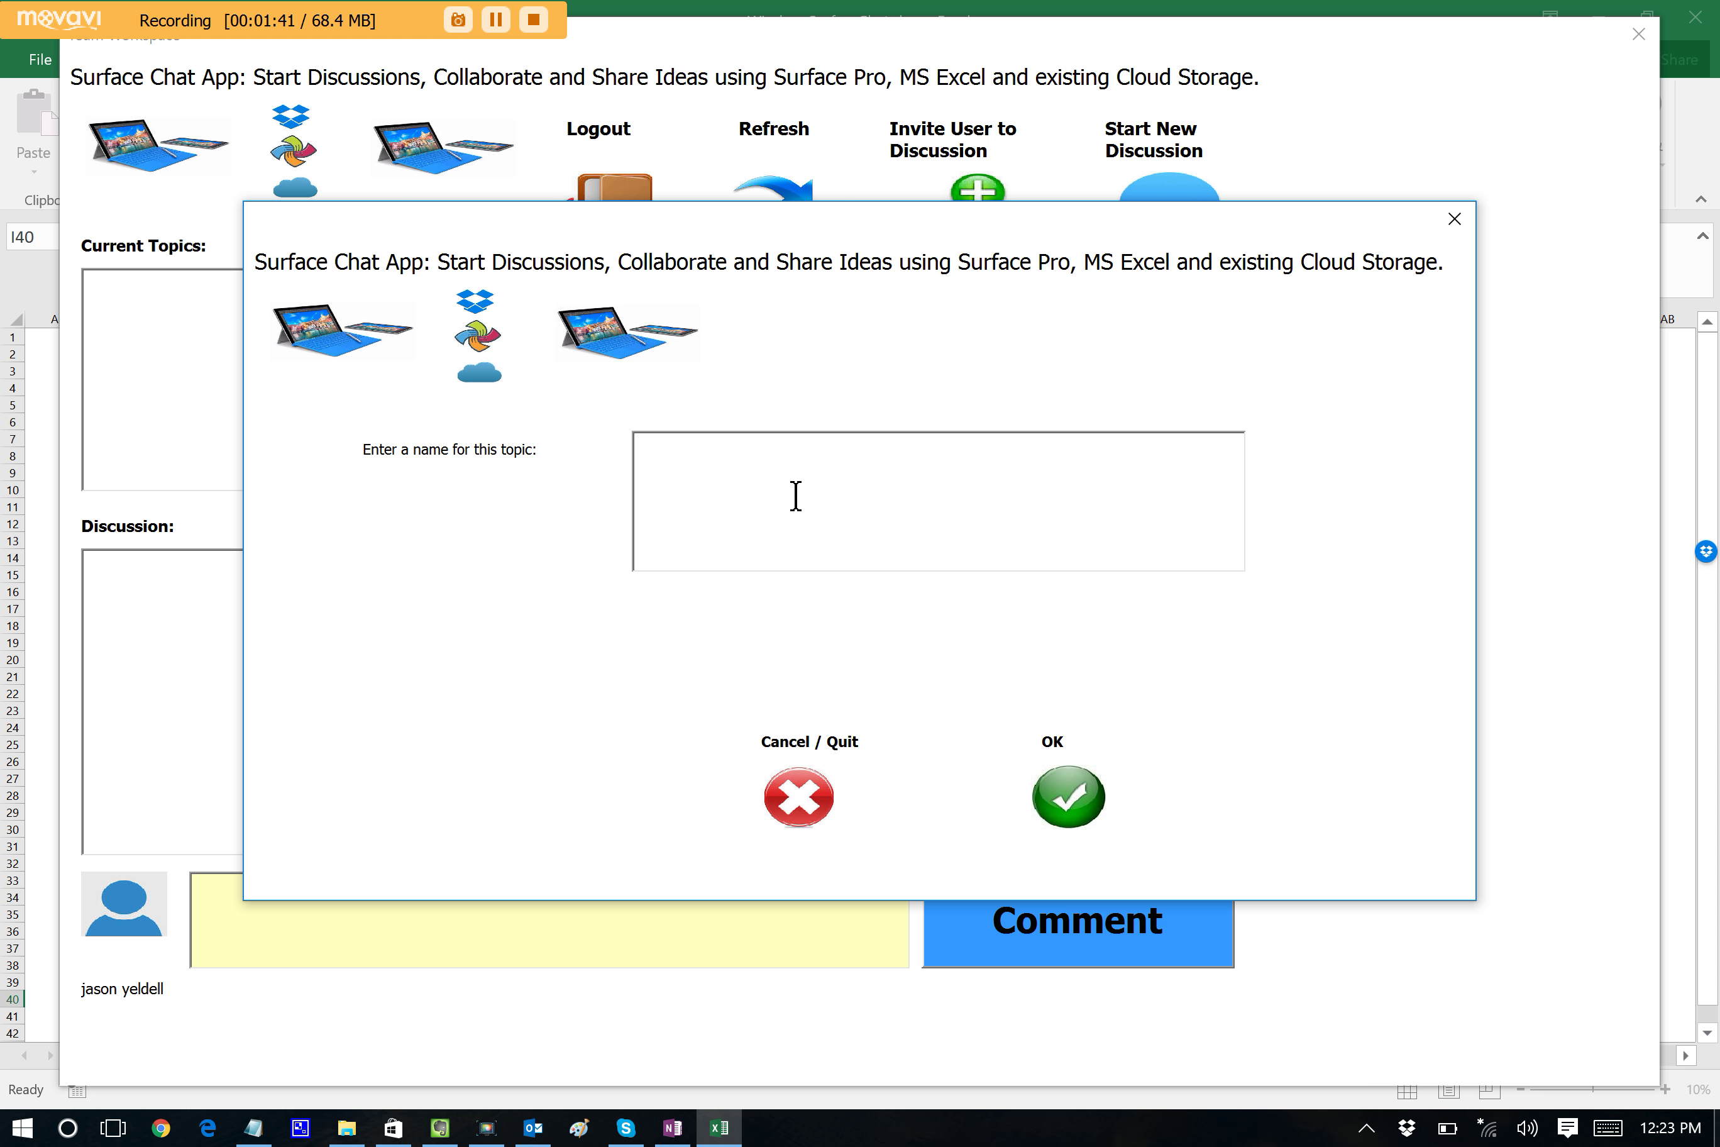
type("Software Ideas")
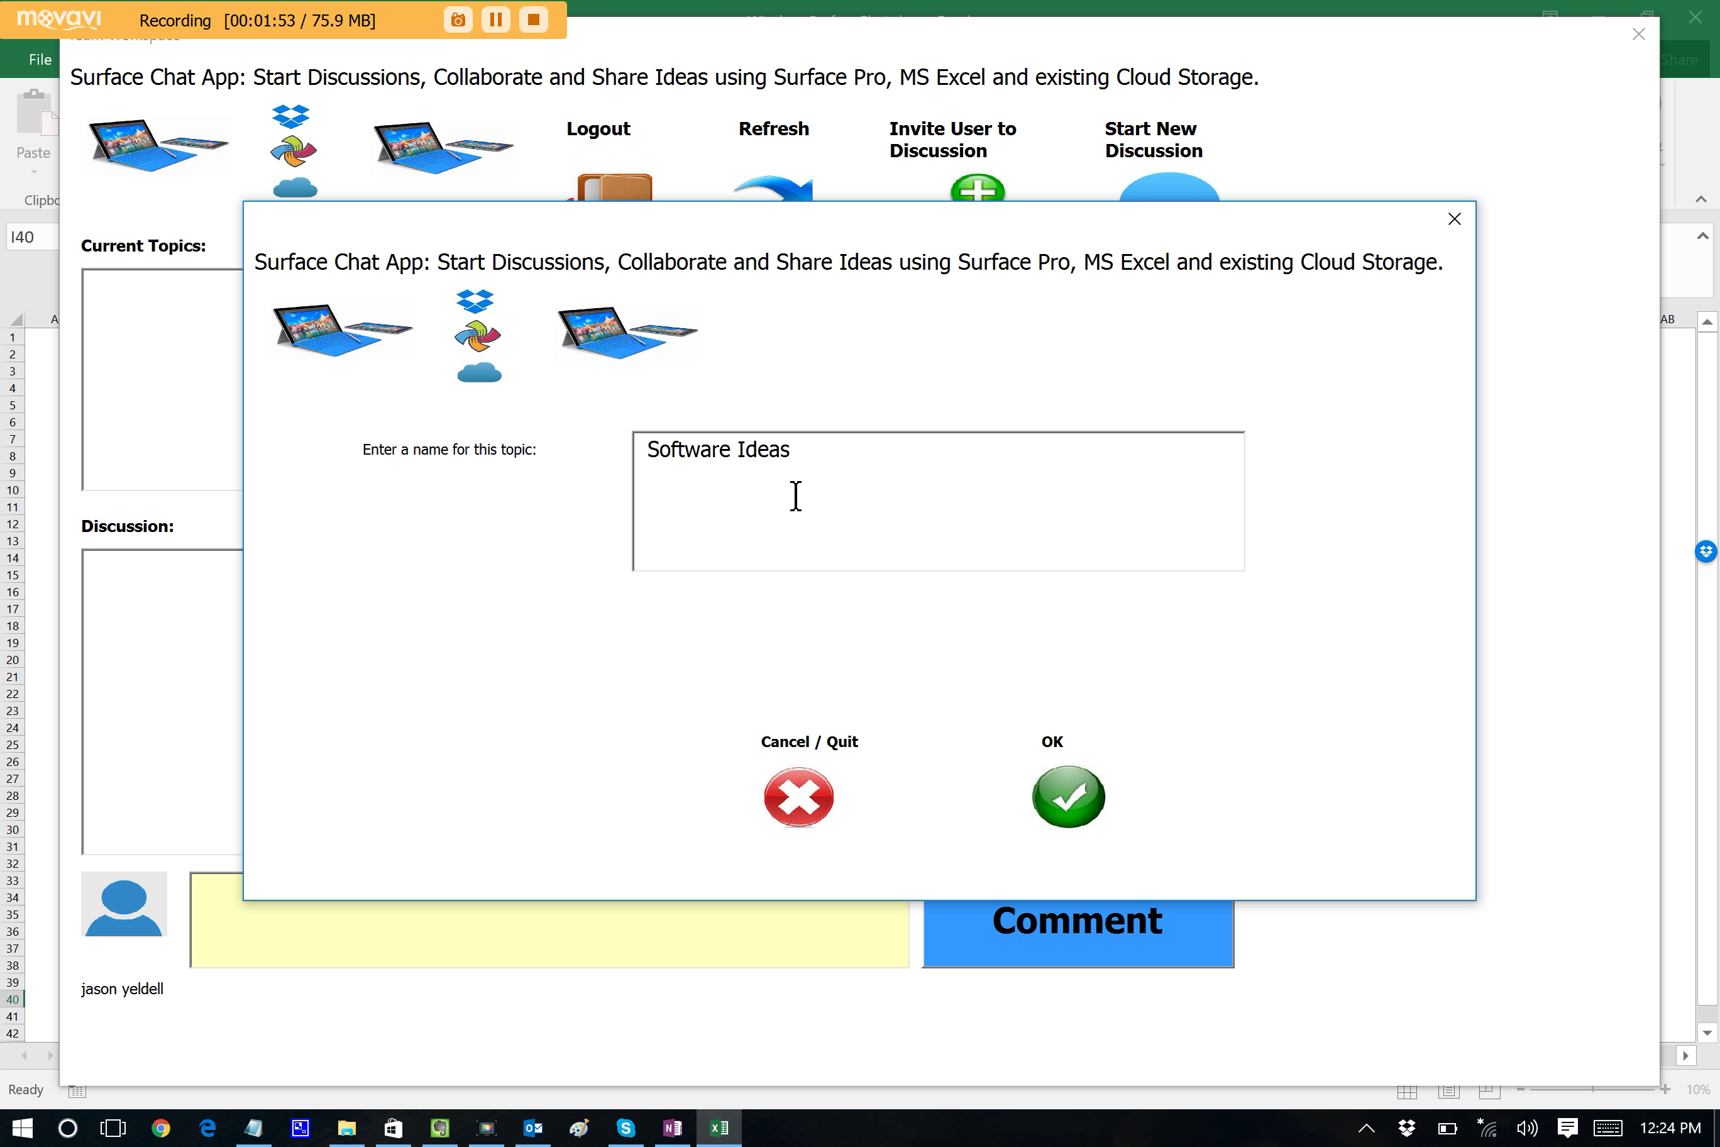
left_click(1105, 808)
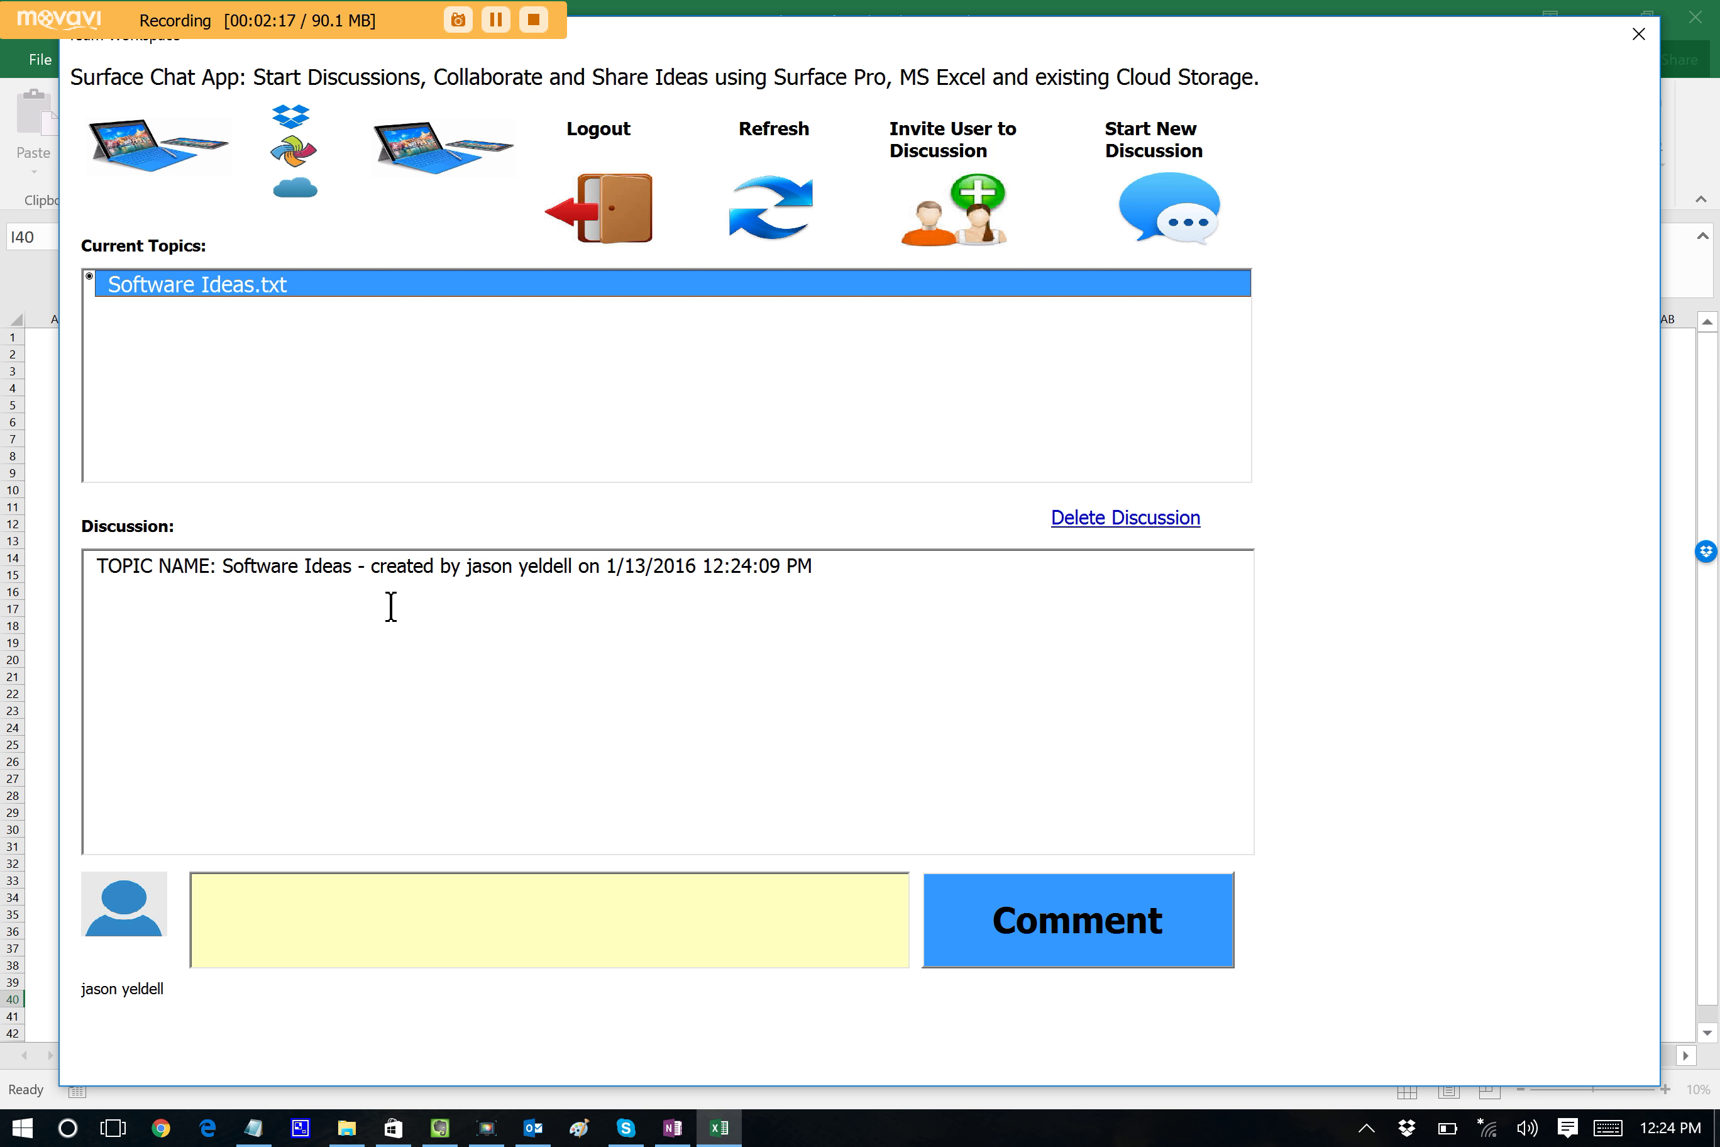
Post 'Which programming language should we use?' to Software Ideas and refresh the topics.
left_click(400, 909)
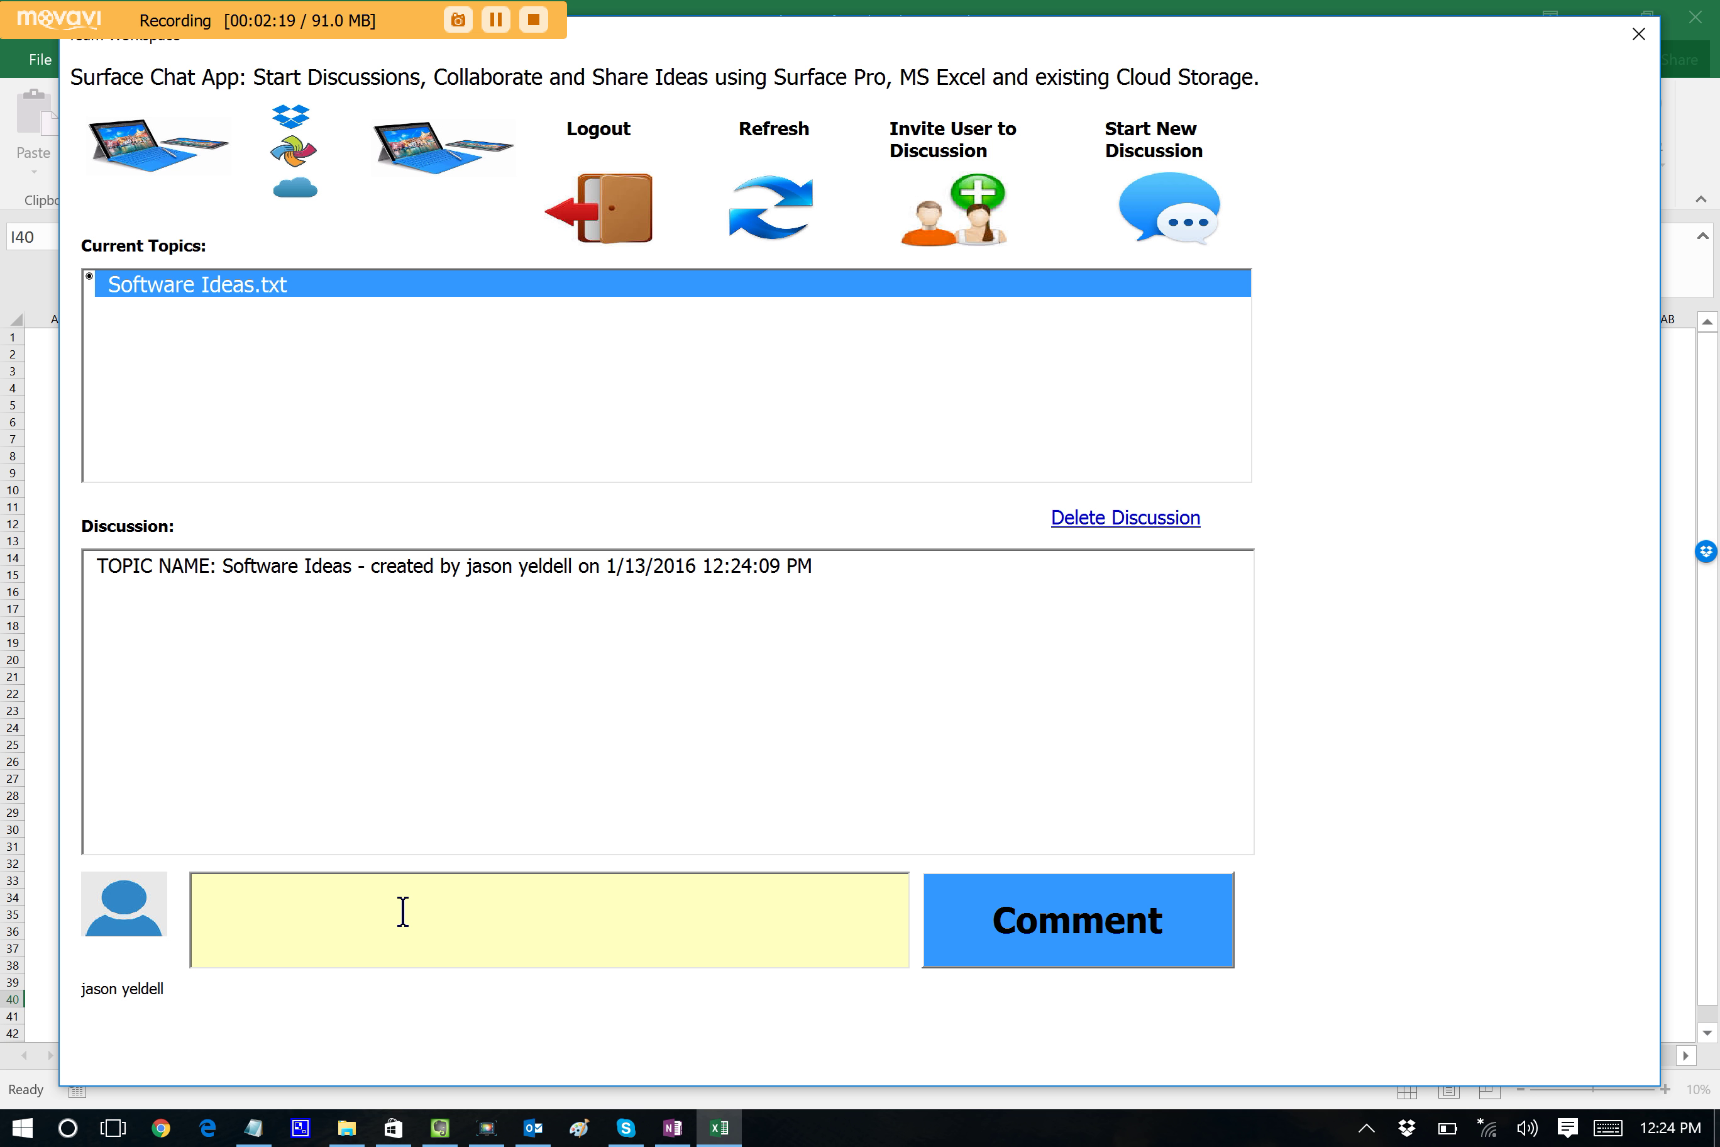
type("Which pro")
type("grma")
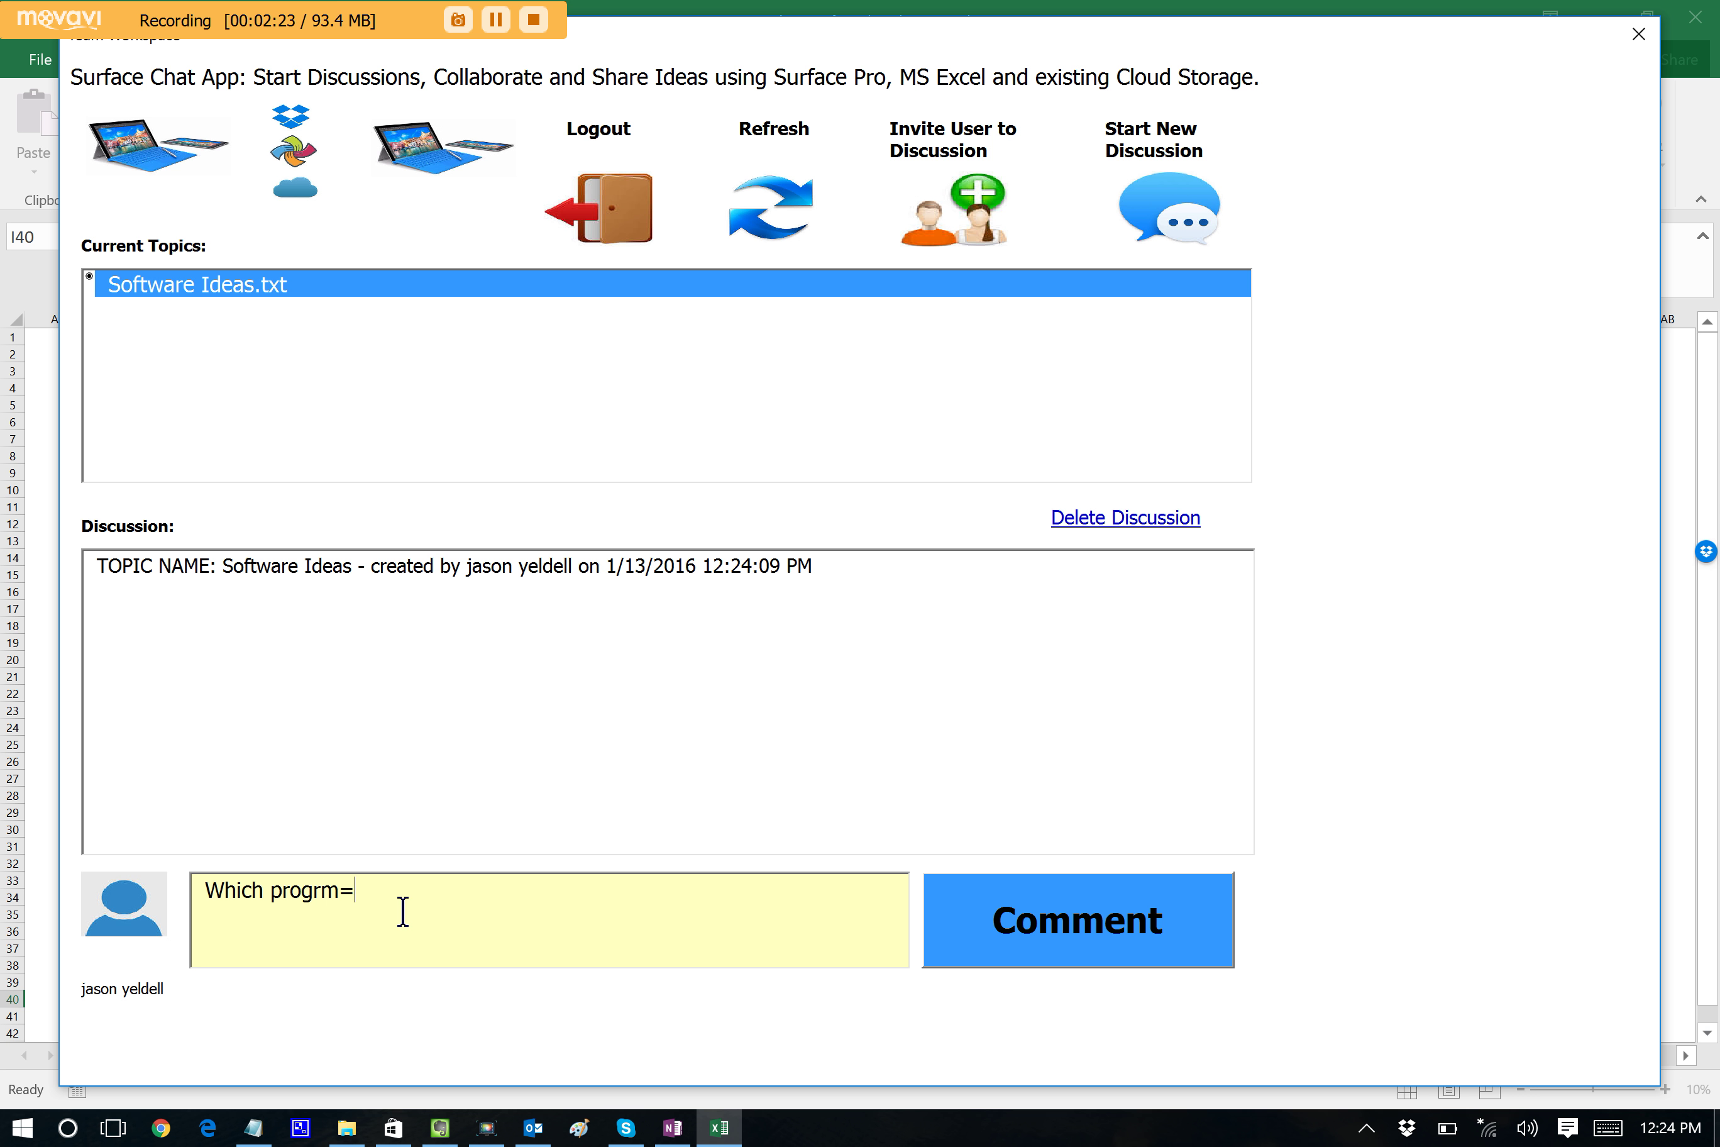
key("BackSpace")
key("BackSpace")
type("amming")
type("languag")
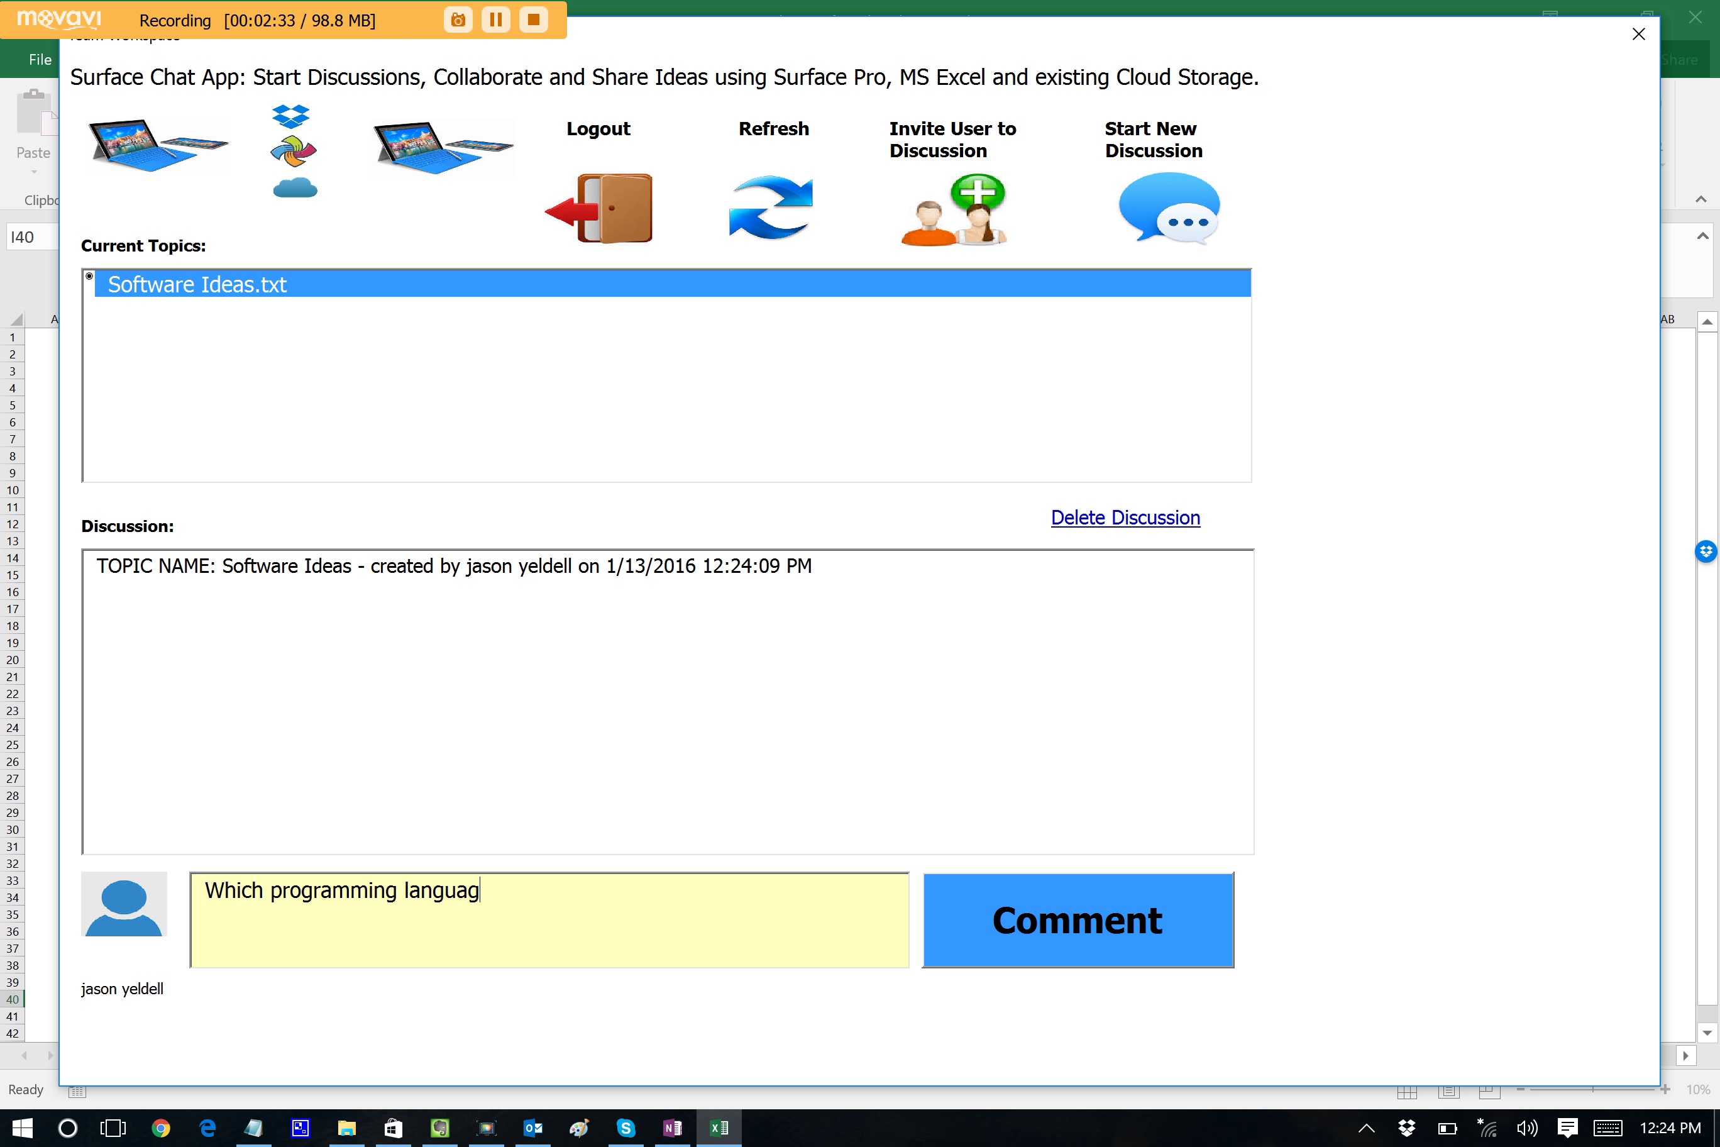
type("e should we use")
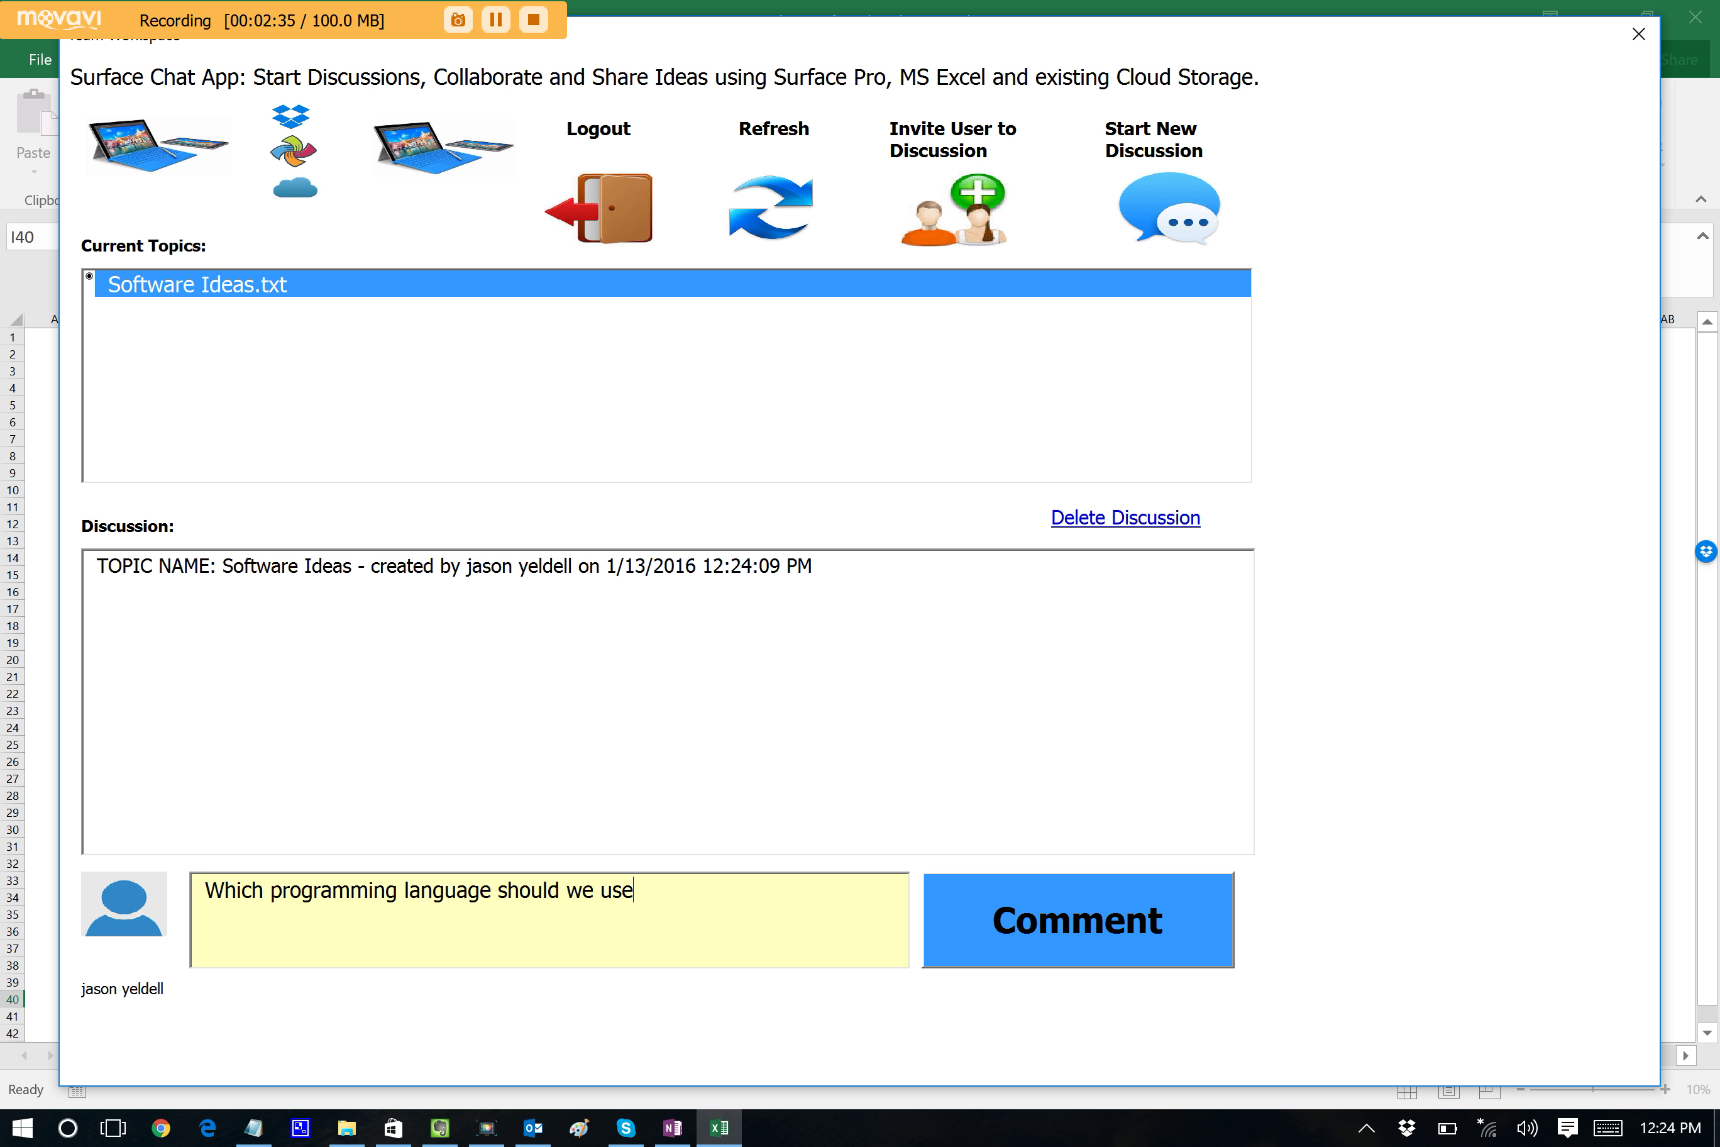
type("?")
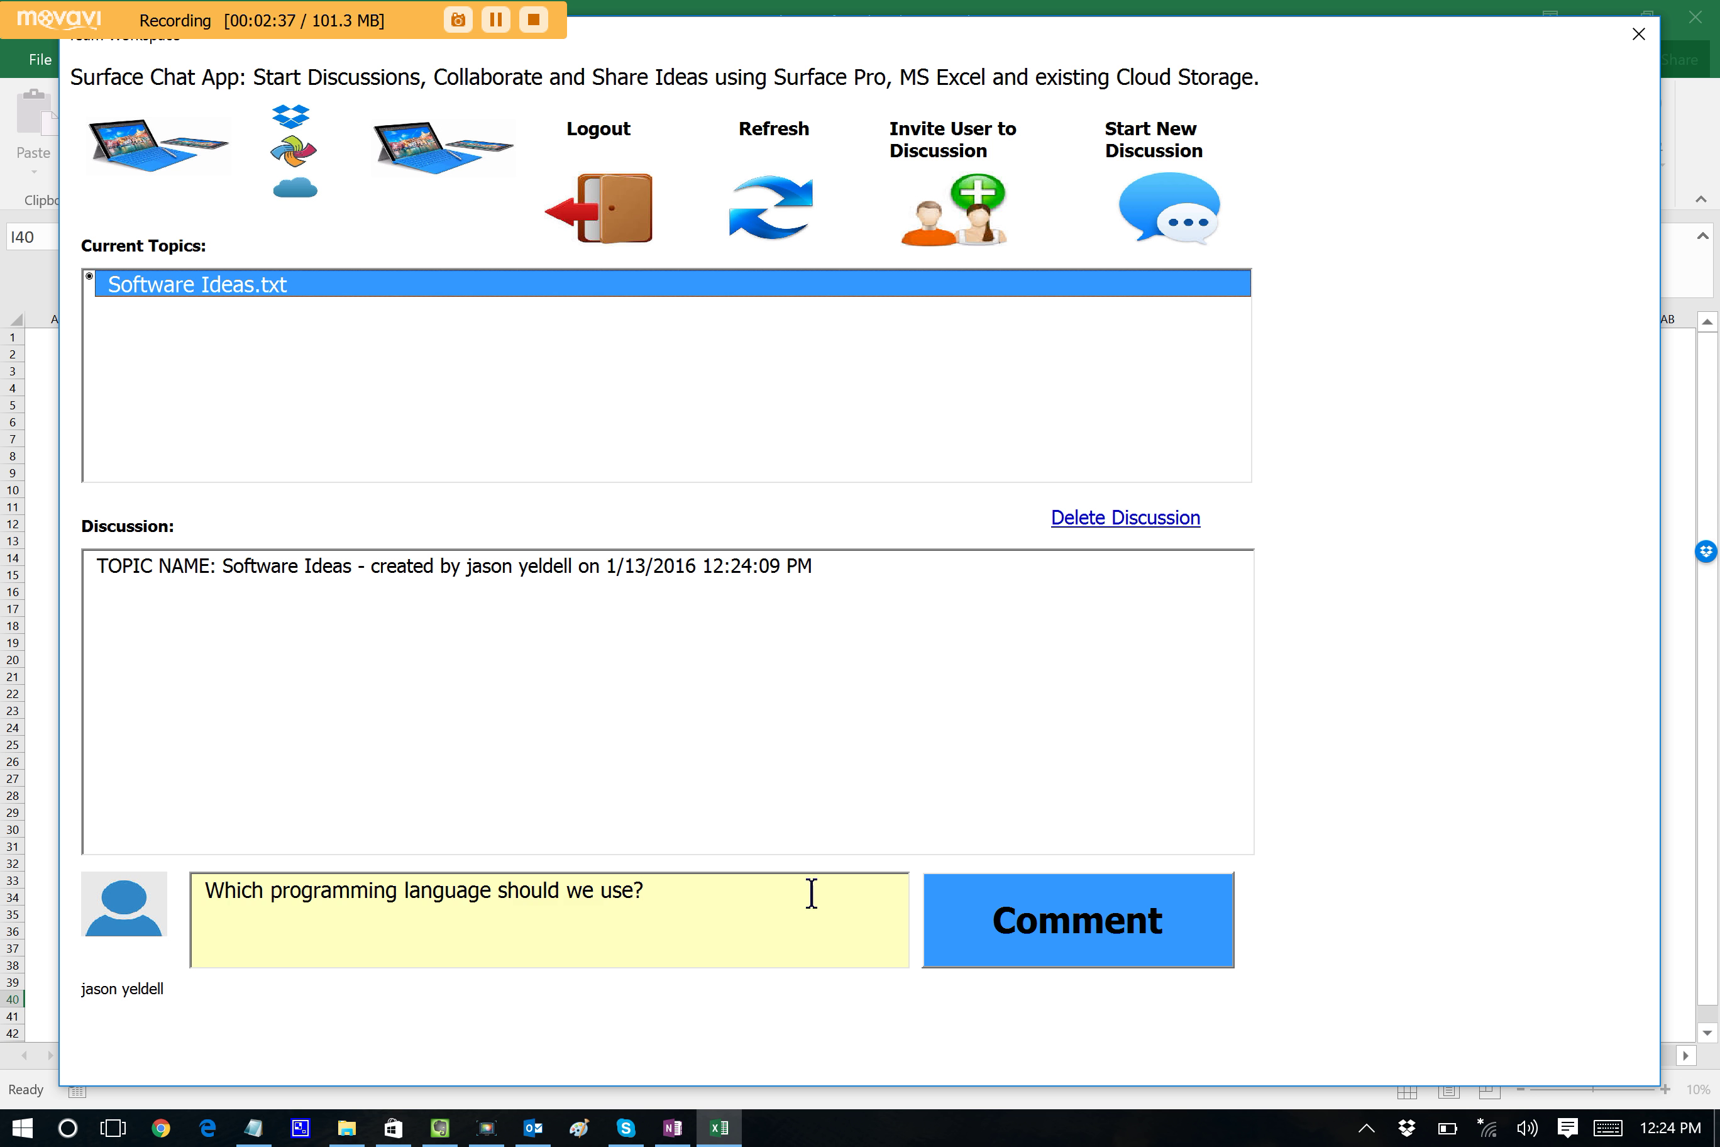
left_click(1008, 941)
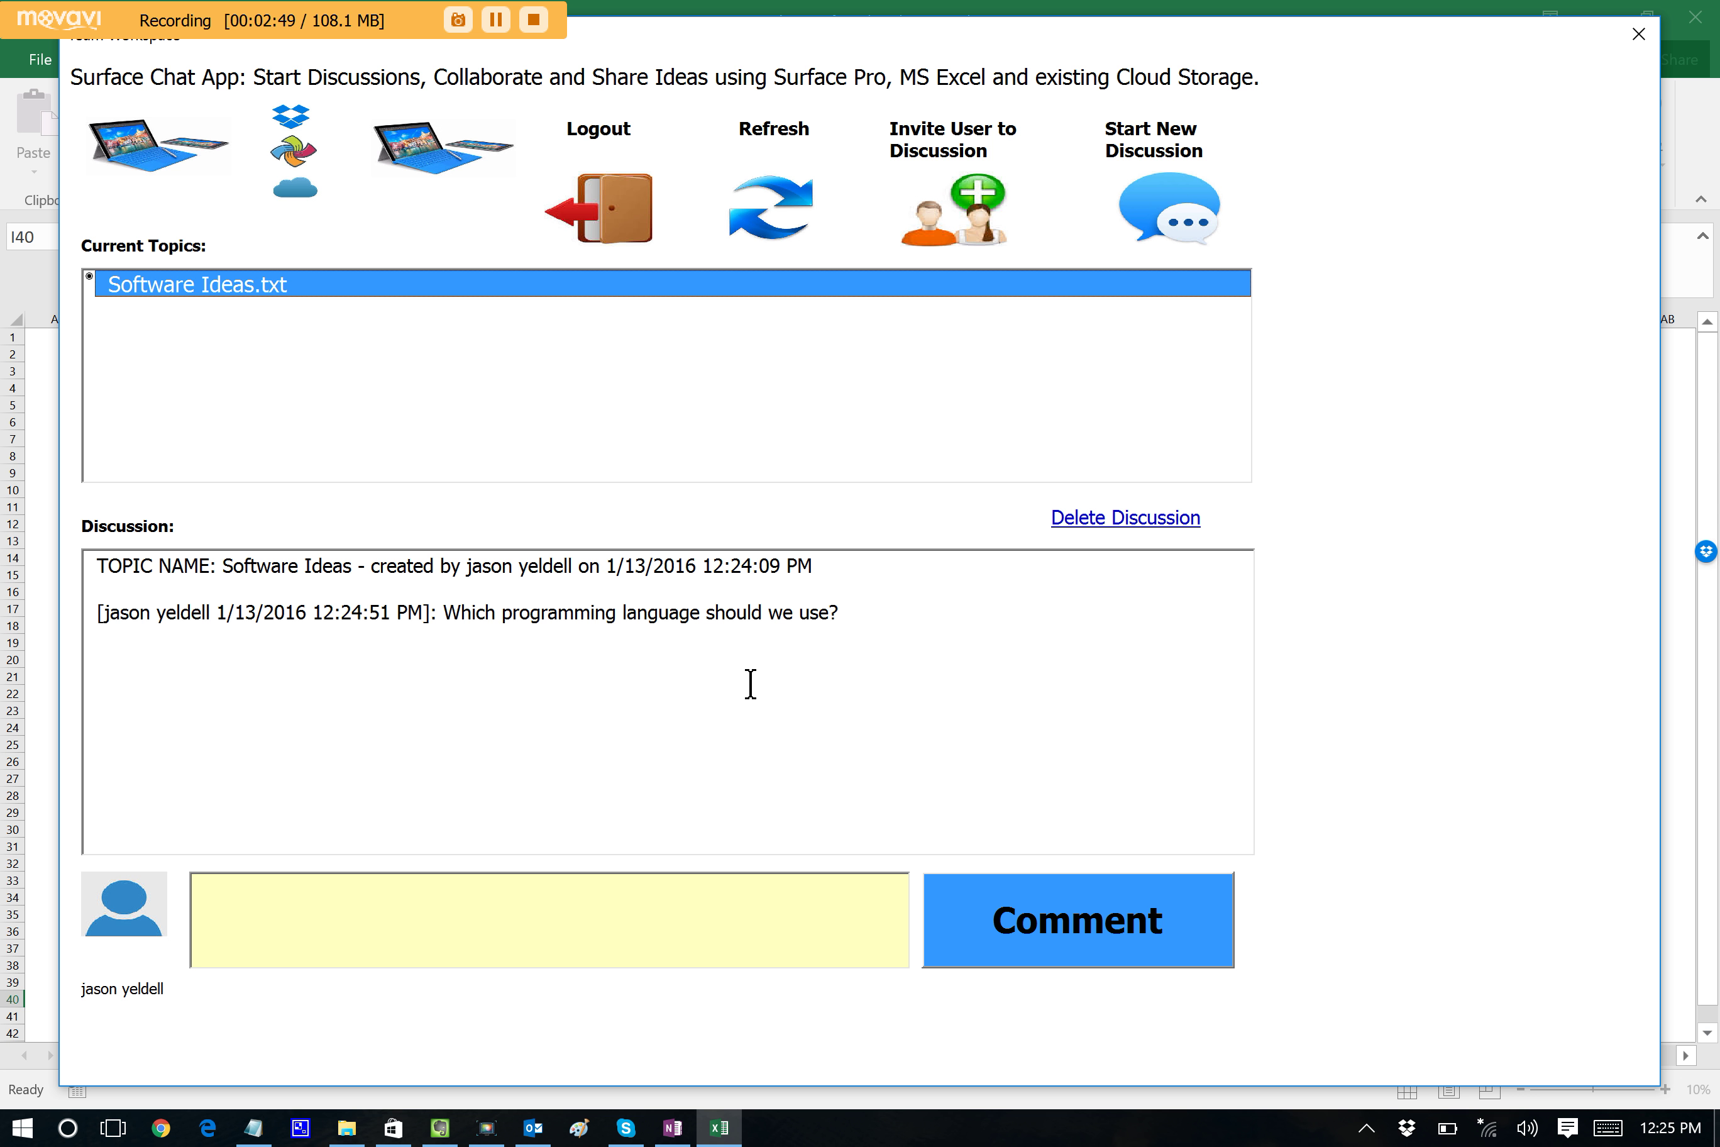
left_click(746, 198)
Post the test comment 'chwfphwehfhfphpf' to the Software Ideas discussion.
left_click(446, 895)
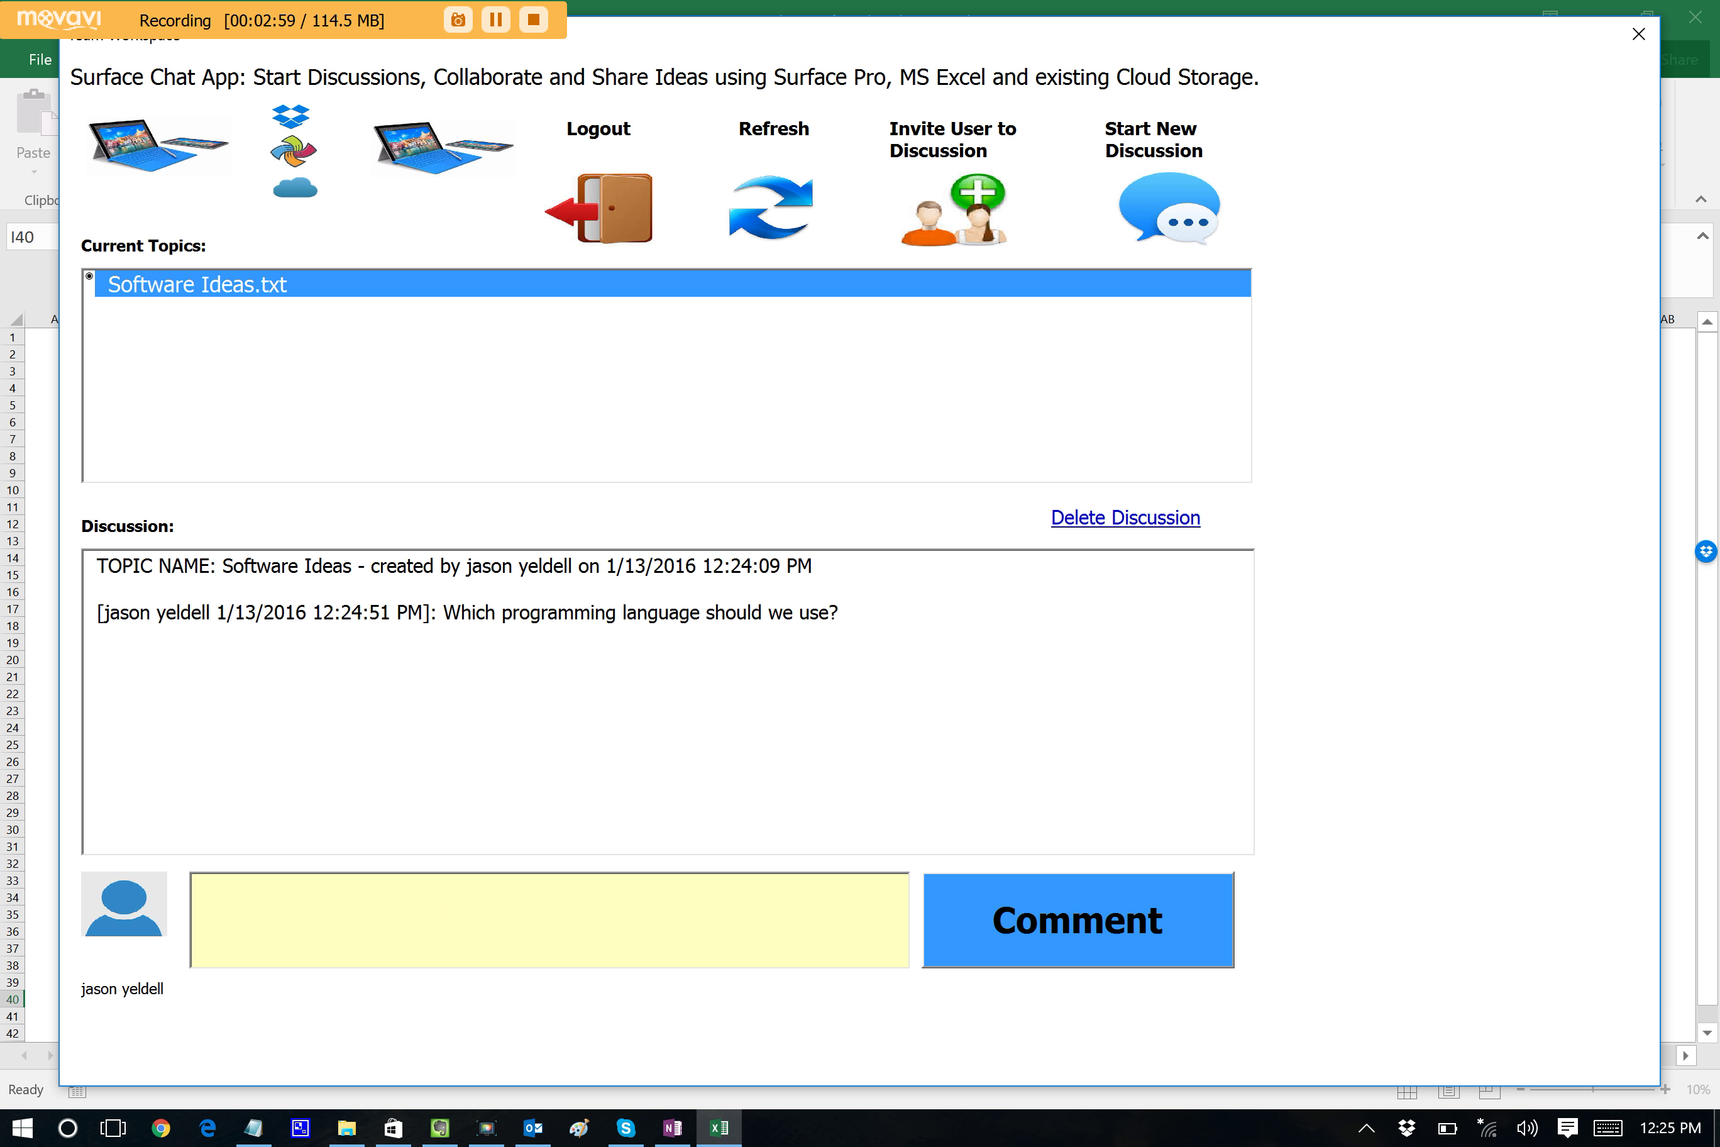
type("chwfphwehfhfphpf")
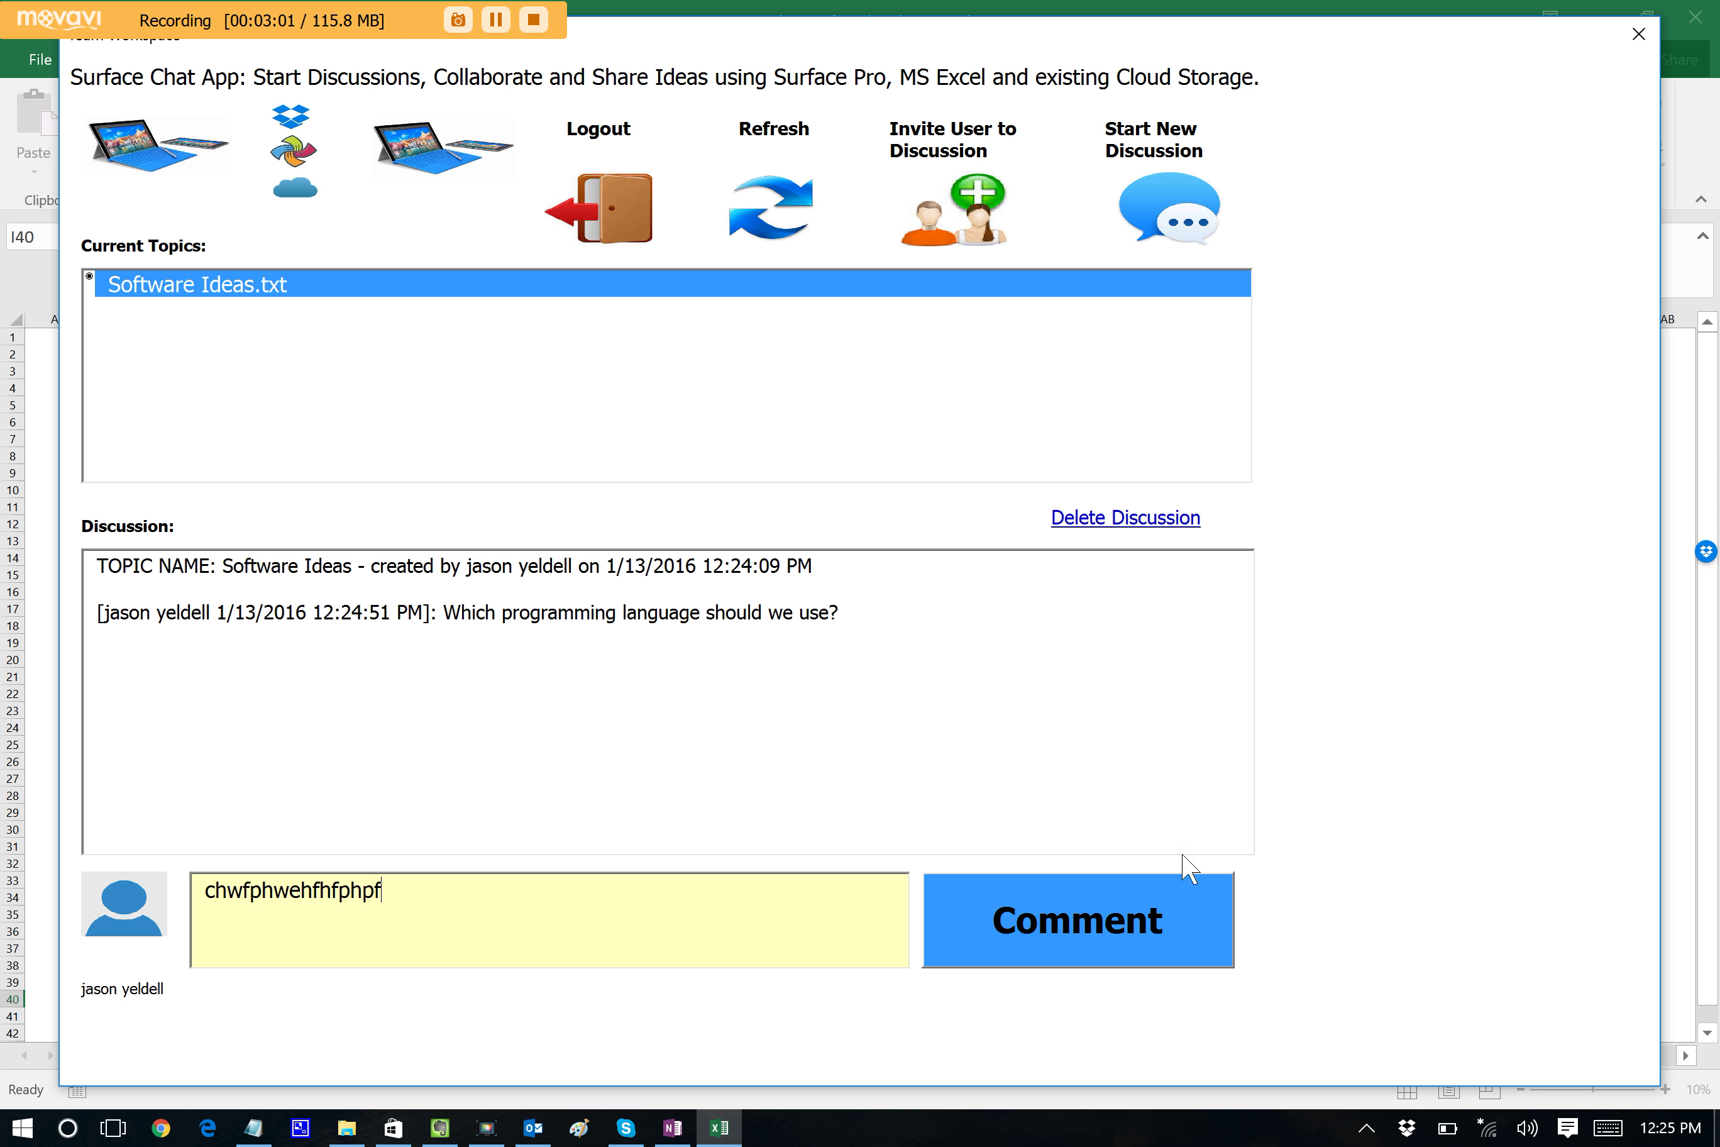
left_click(1151, 908)
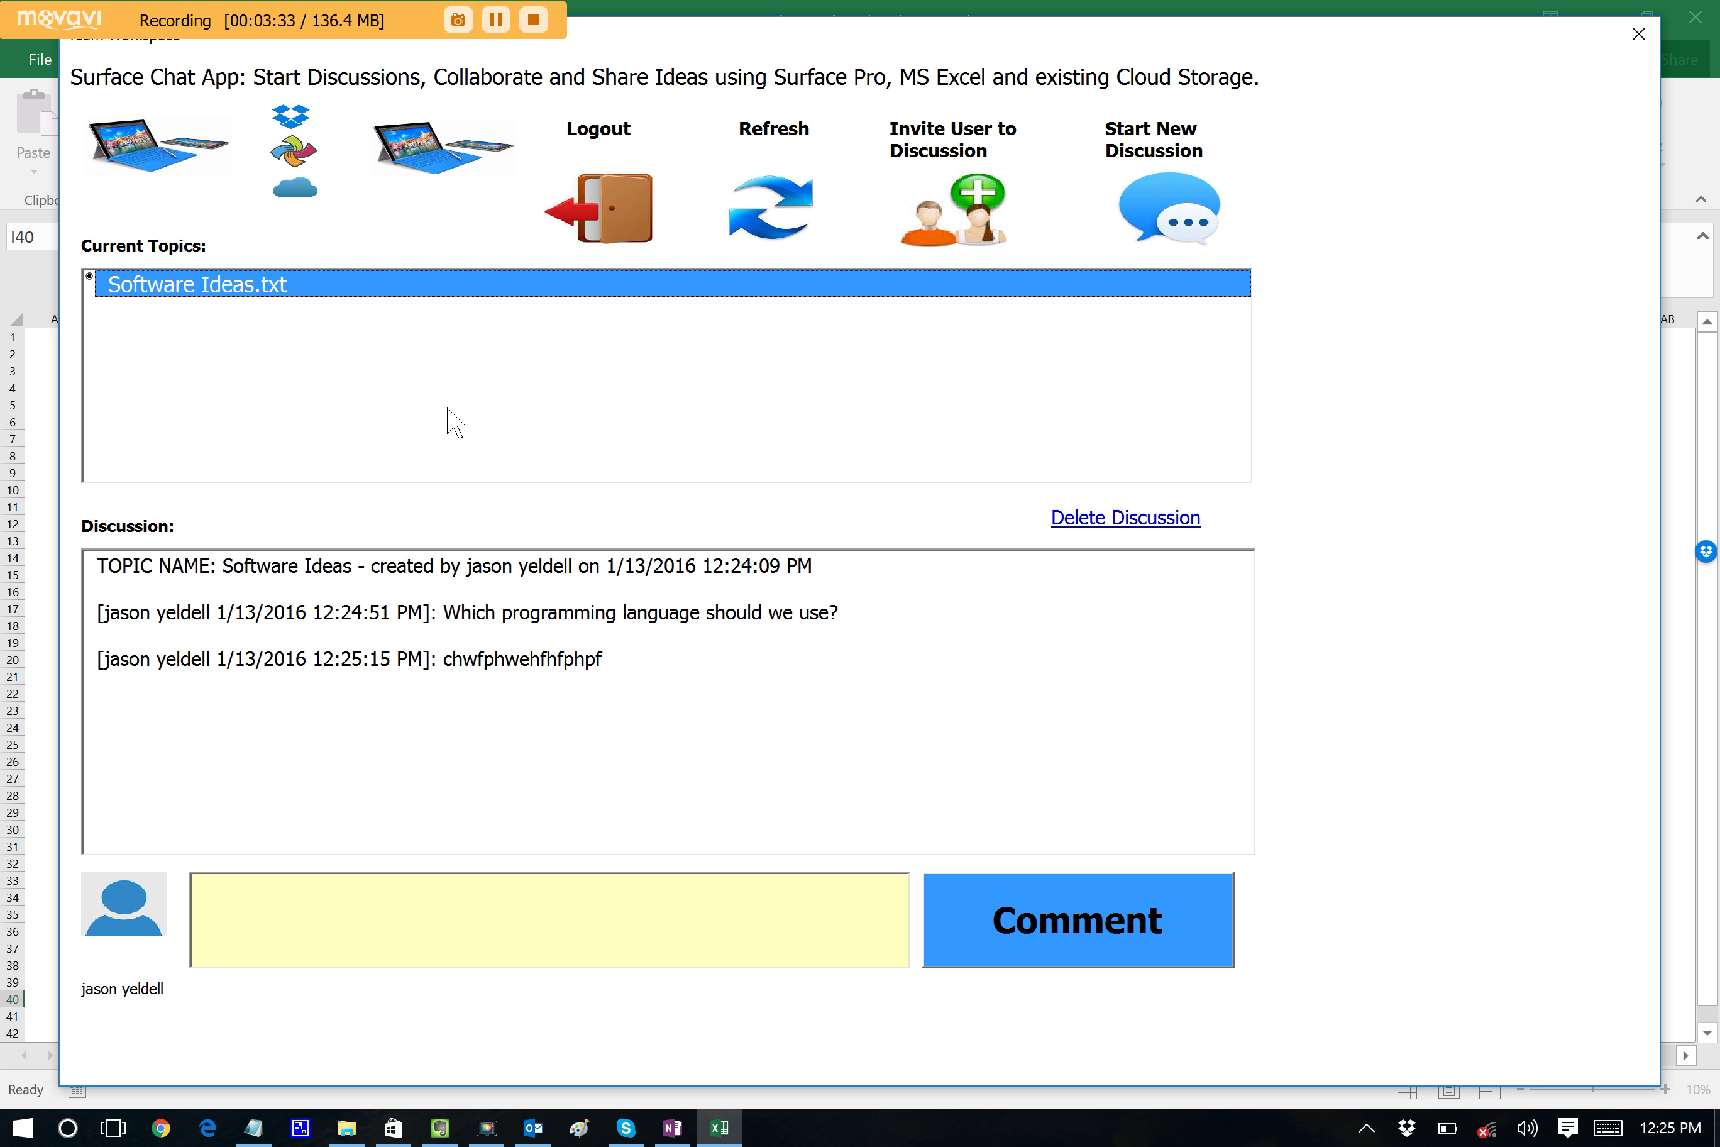
Invite a user to Software Ideas by entering their e-mail address and sending the invitation.
left_click(955, 238)
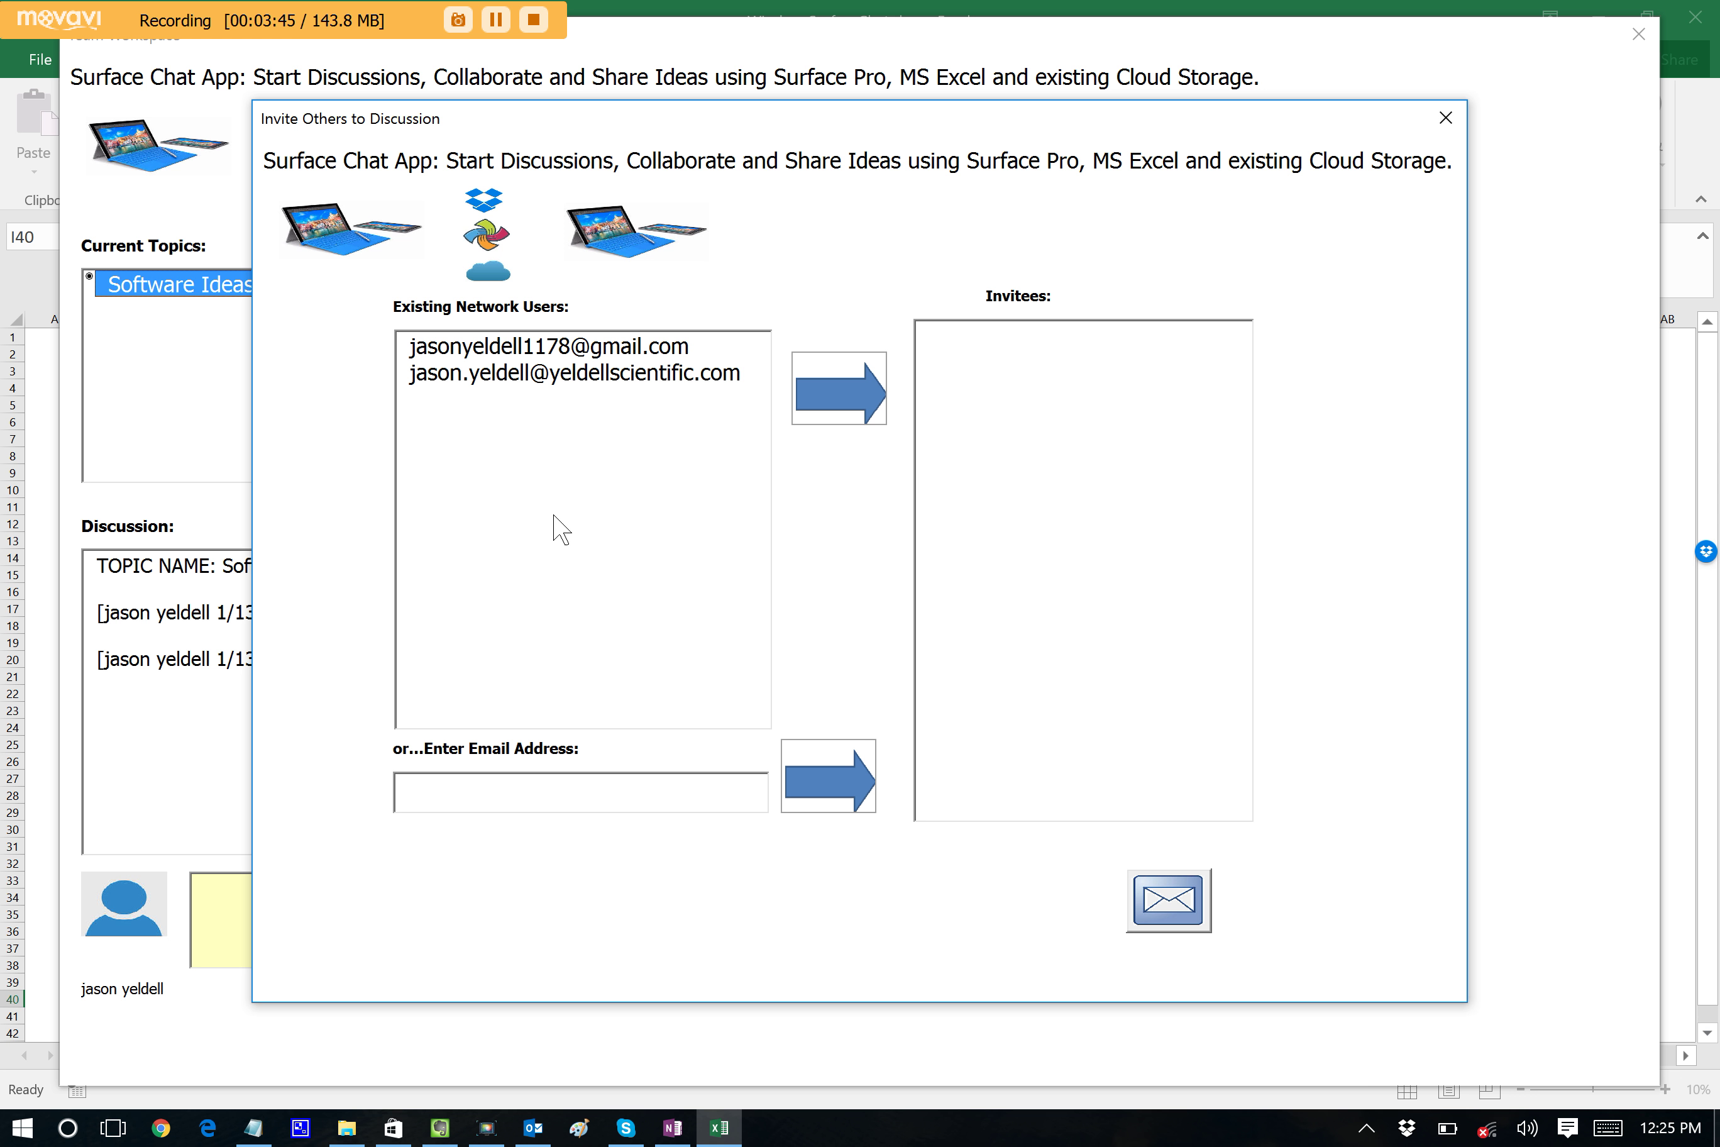
left_click(576, 786)
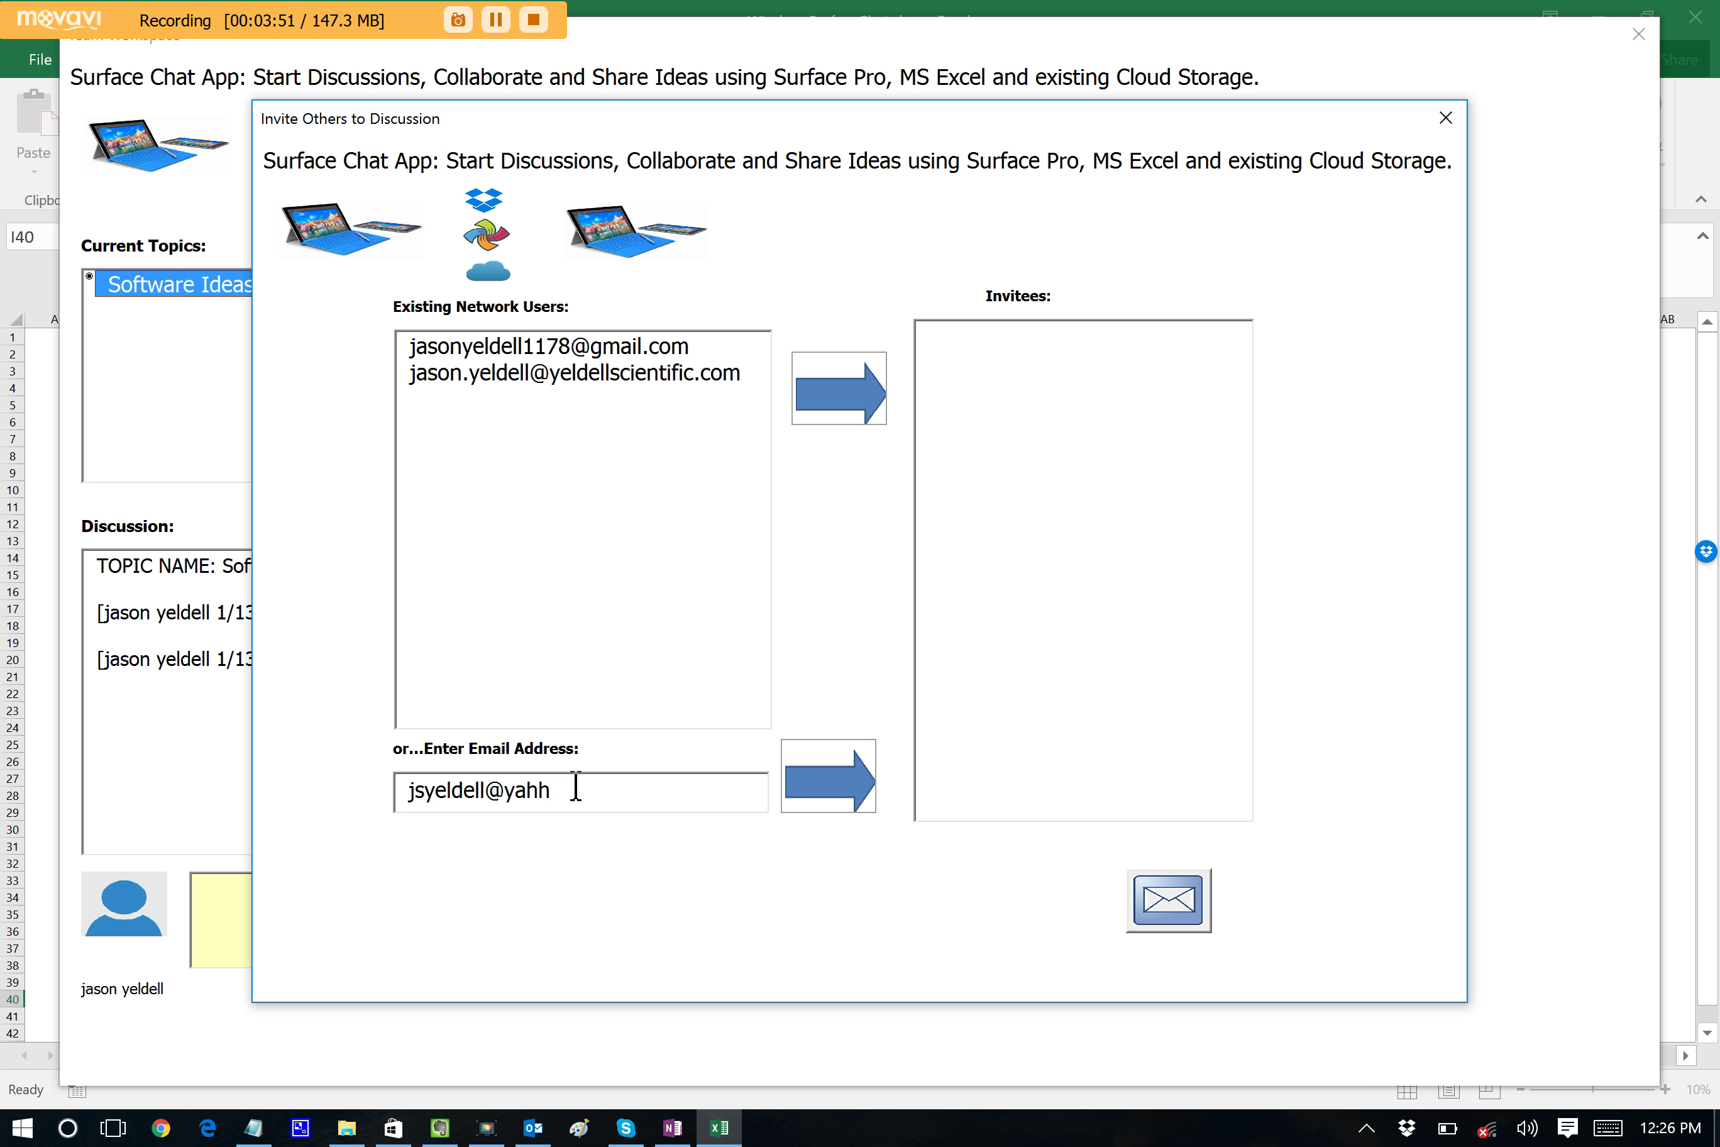
left_click(852, 775)
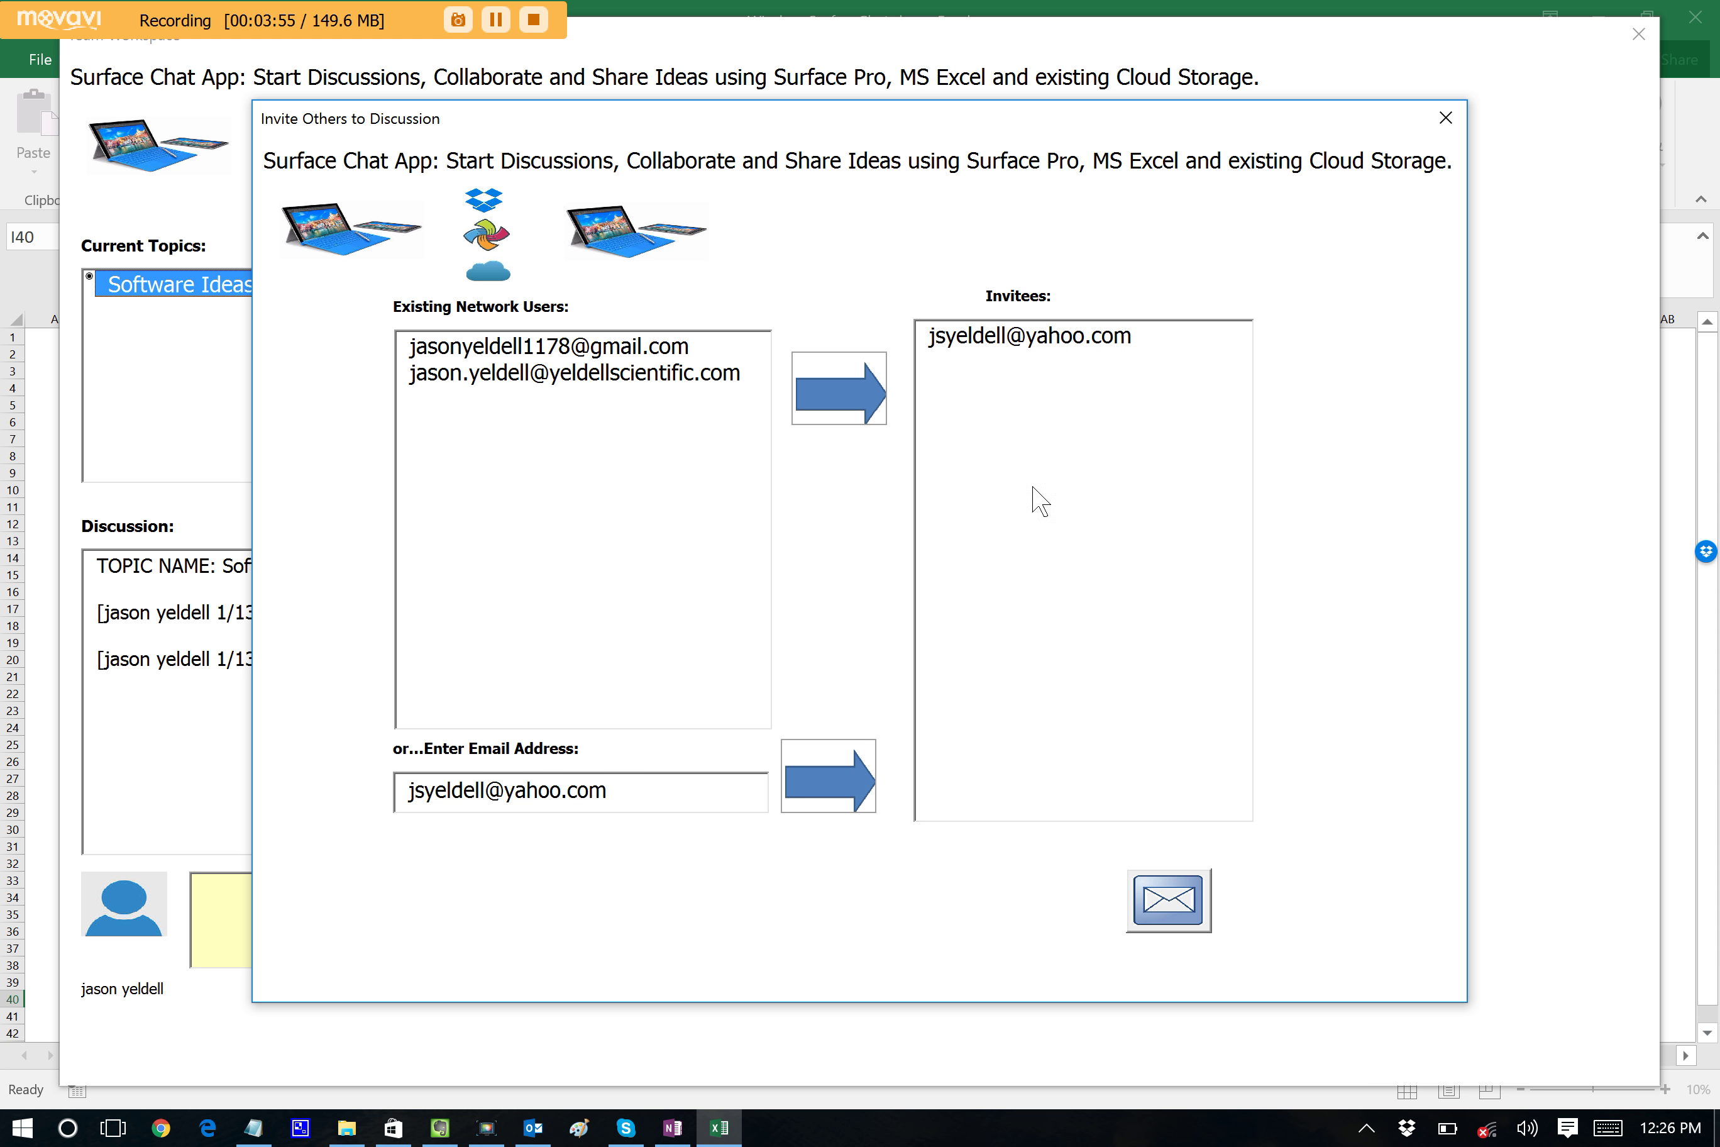
left_click(1192, 916)
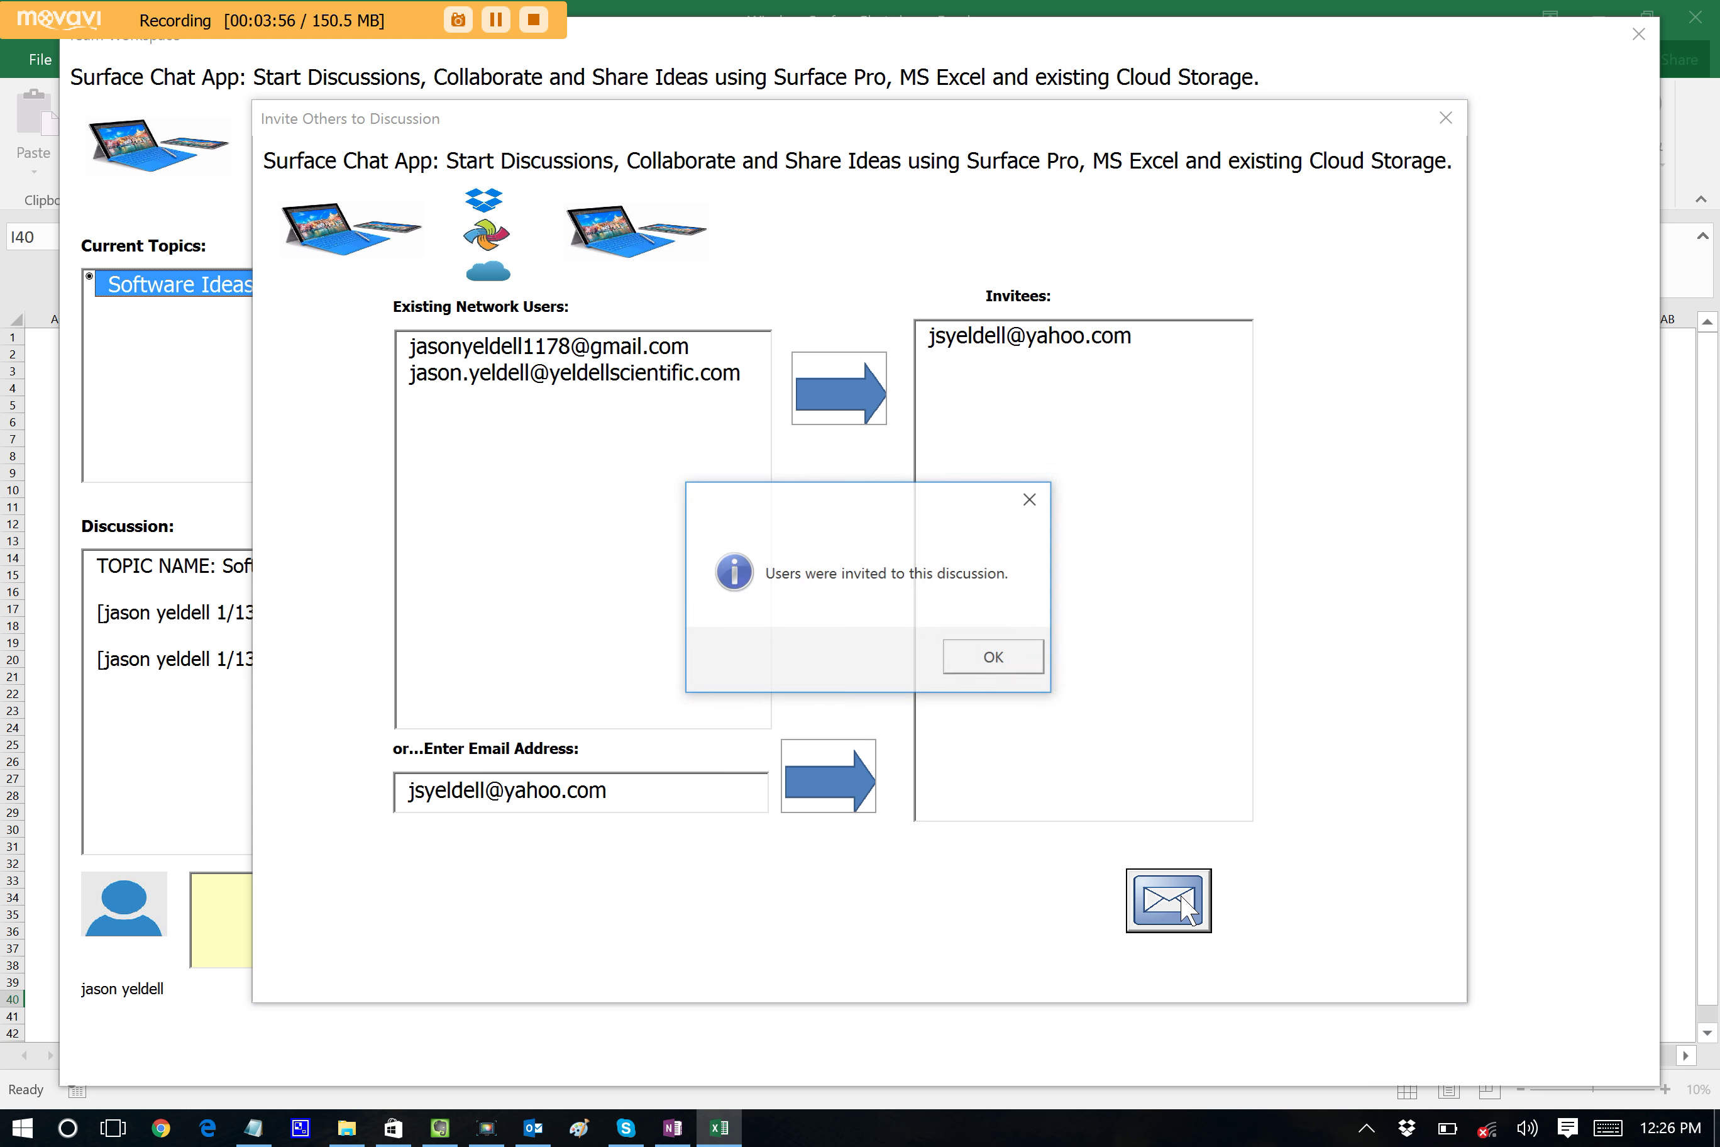
left_click(1011, 657)
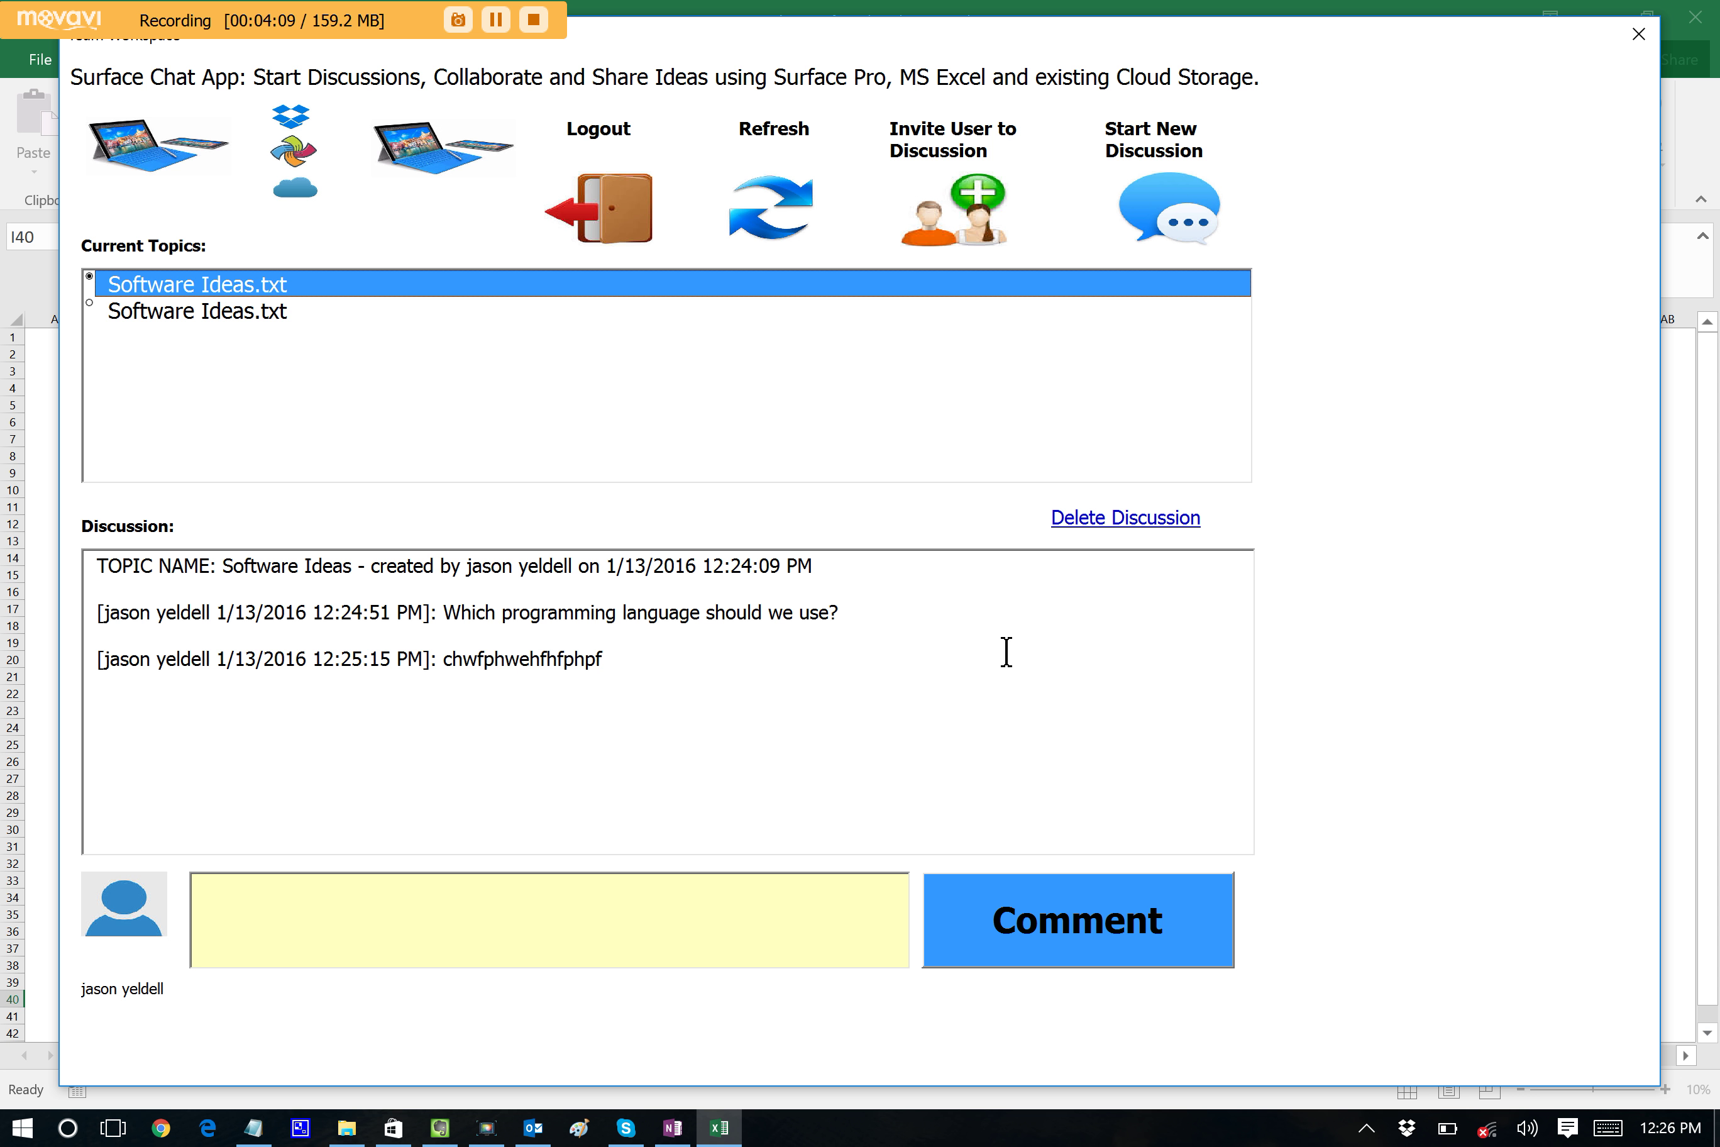
Refresh the Current Topics list twice, then begin a new discussion topic.
left_click(774, 200)
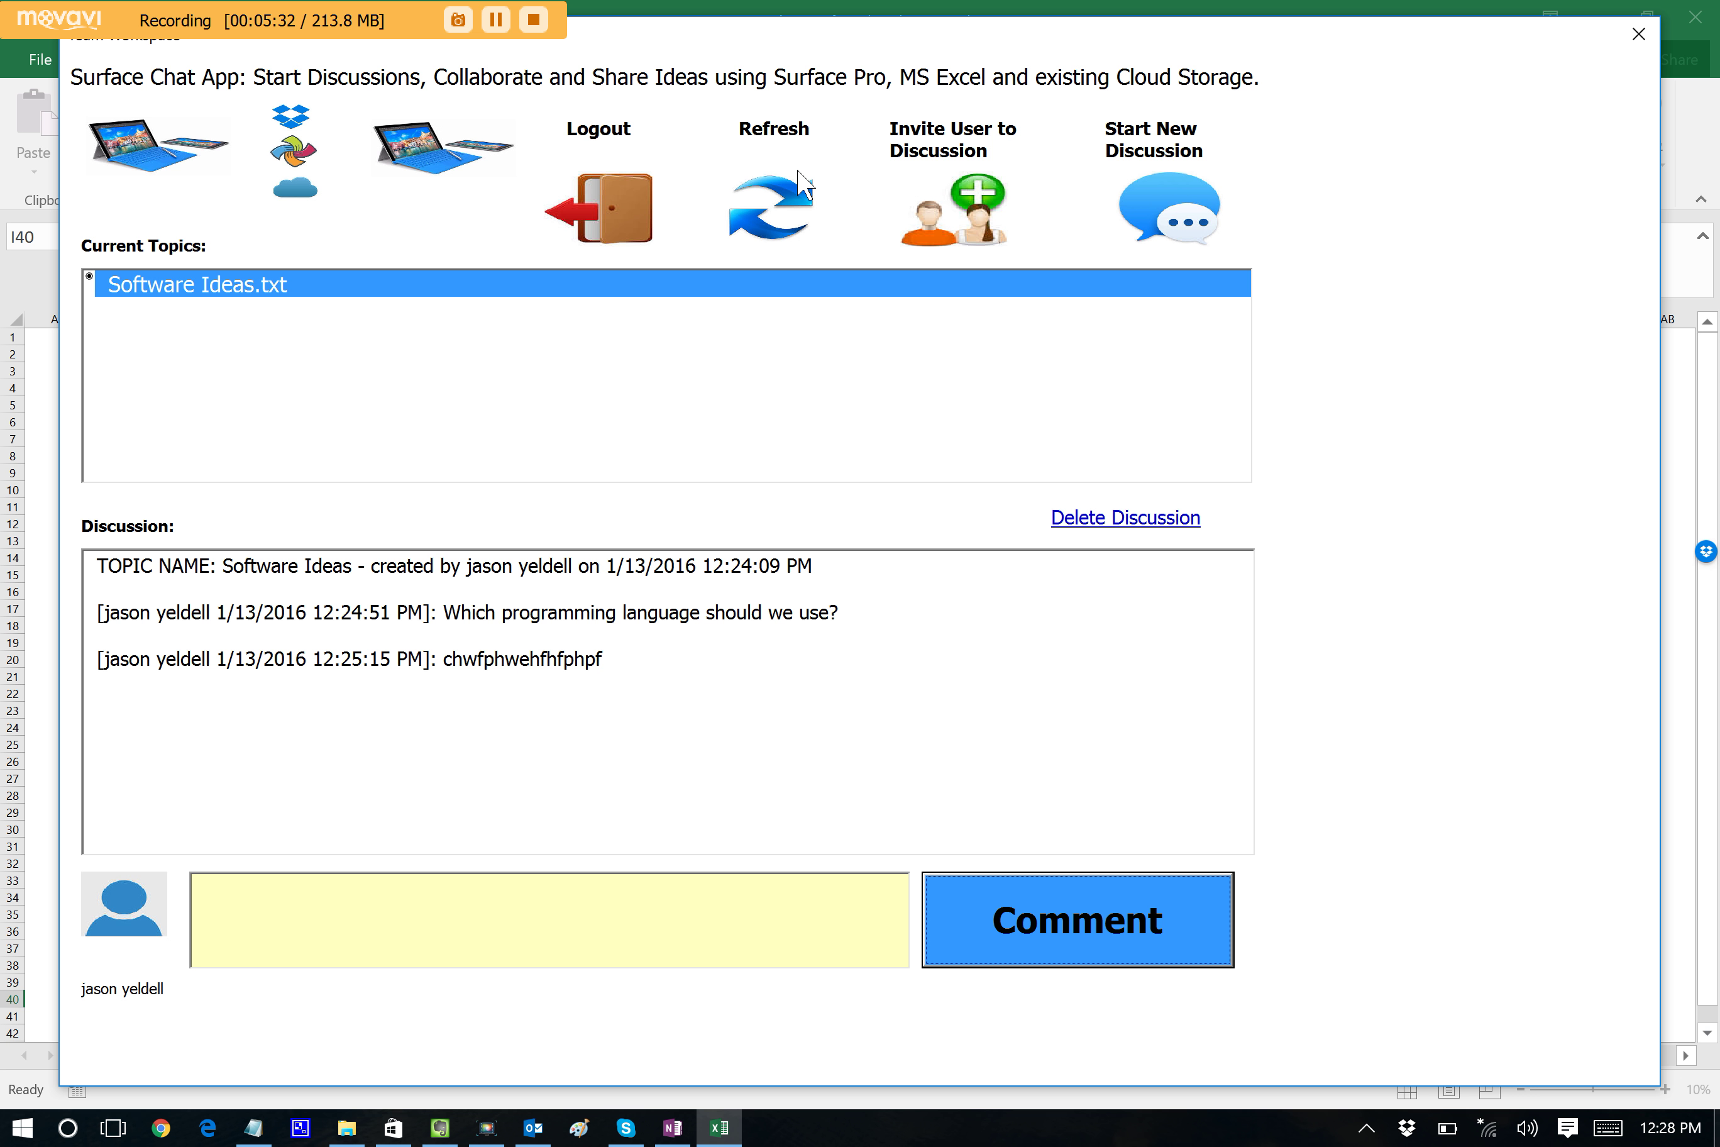
left_click(803, 185)
left_click(1177, 215)
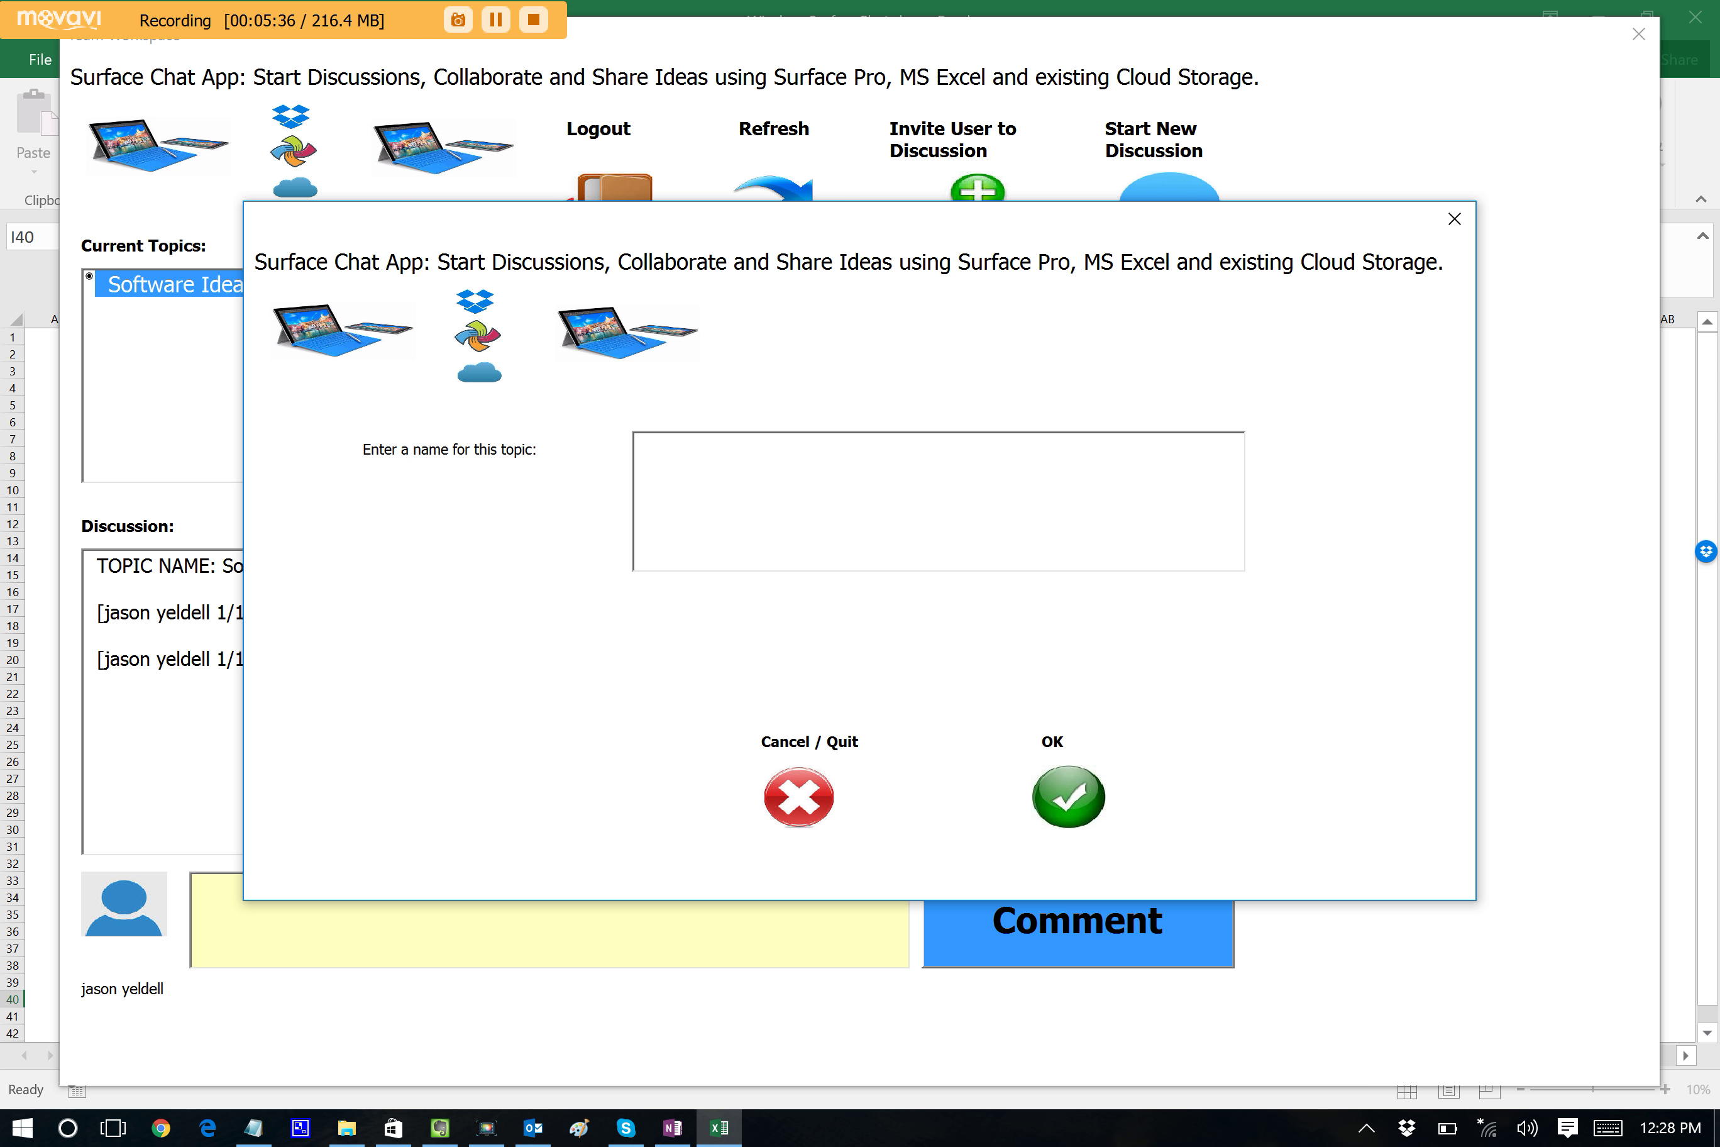
Name the new topic 'Room 12A Mortality Check' and create it.
type("Room 12A Mortality Check")
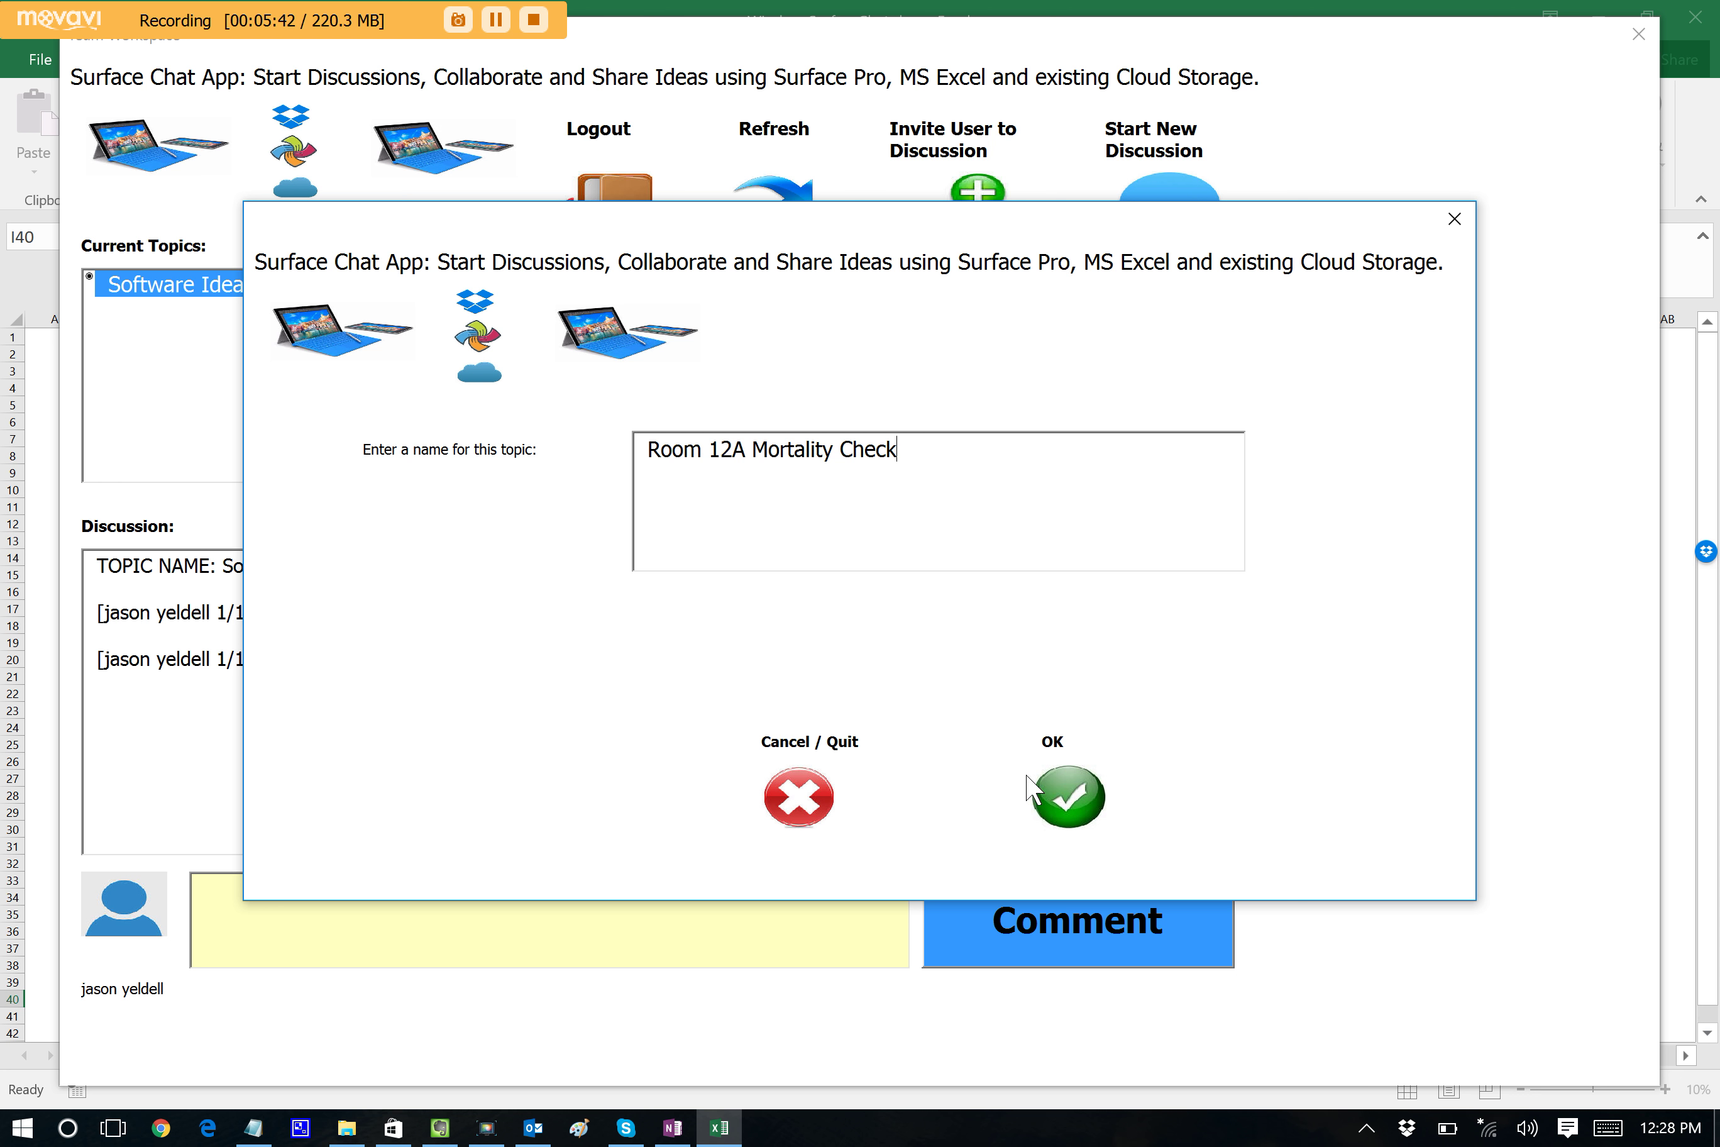
left_click(1074, 791)
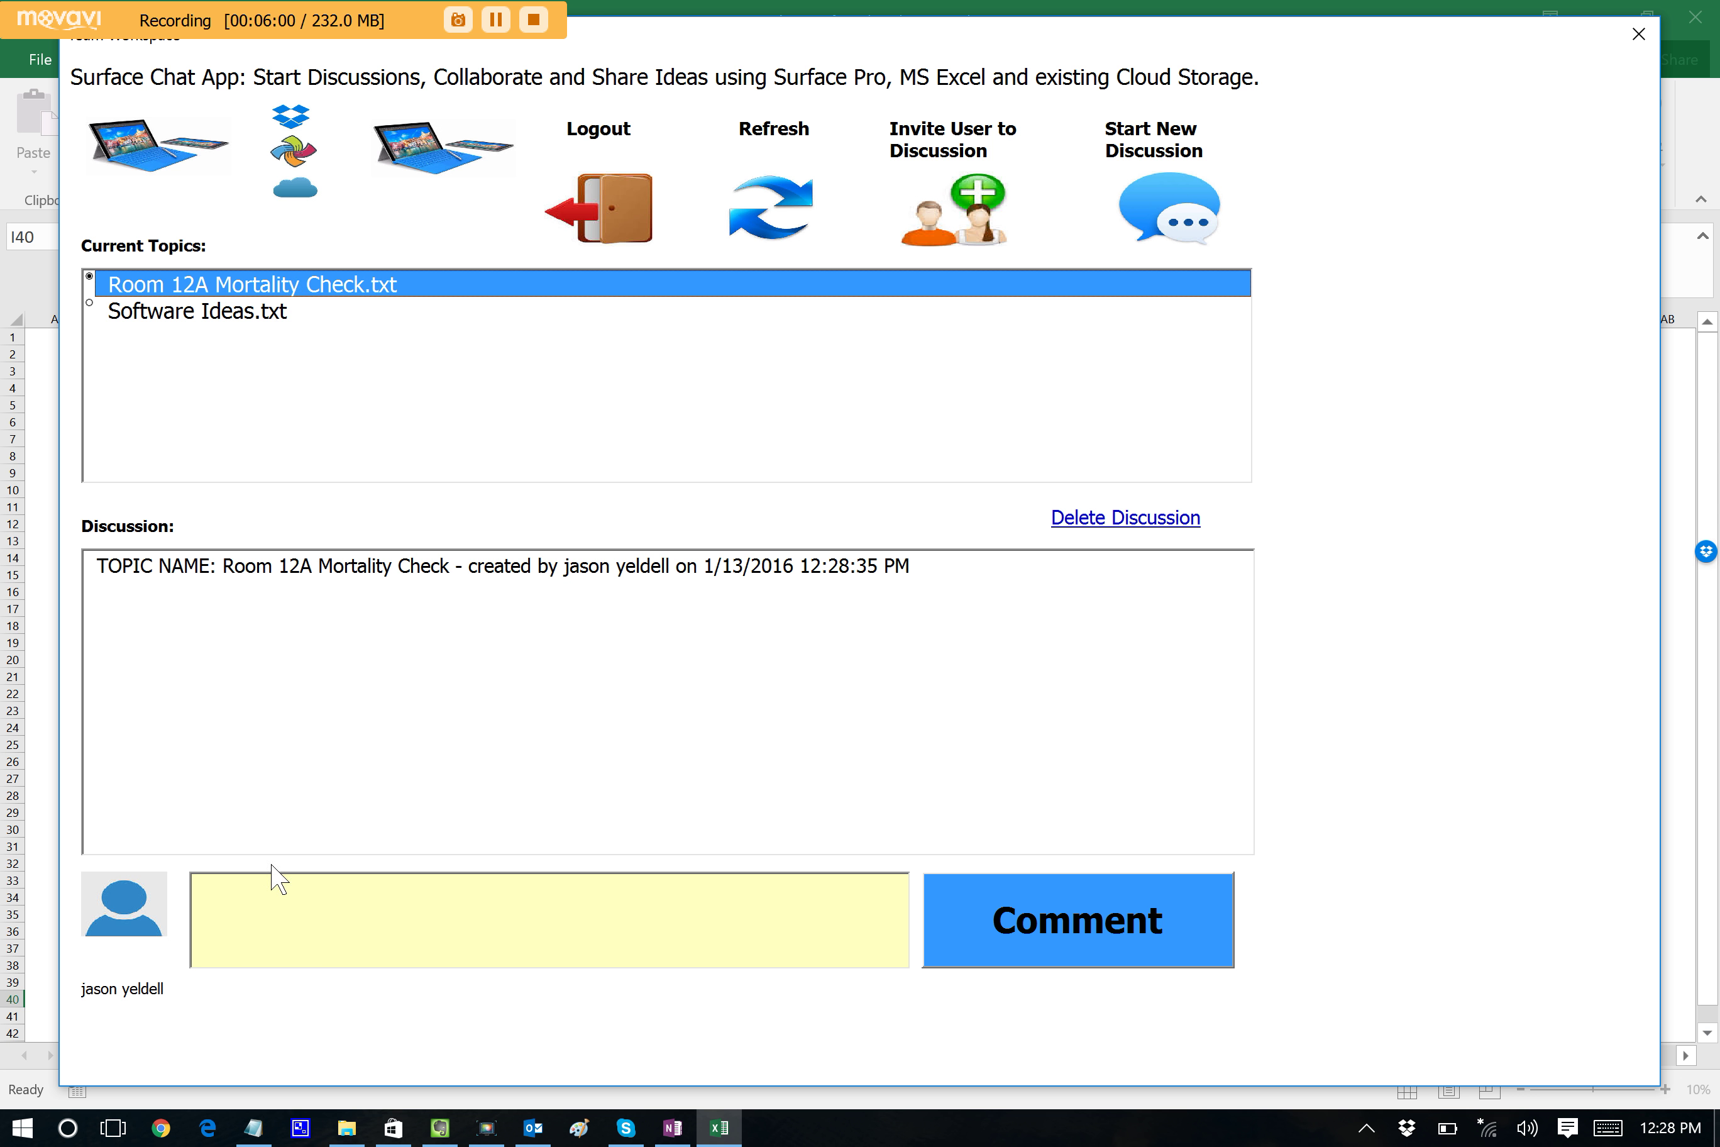
Post the comment 'All animals alive and well.' under Room 12A Mortality Check.
left_click(305, 906)
type("All anim")
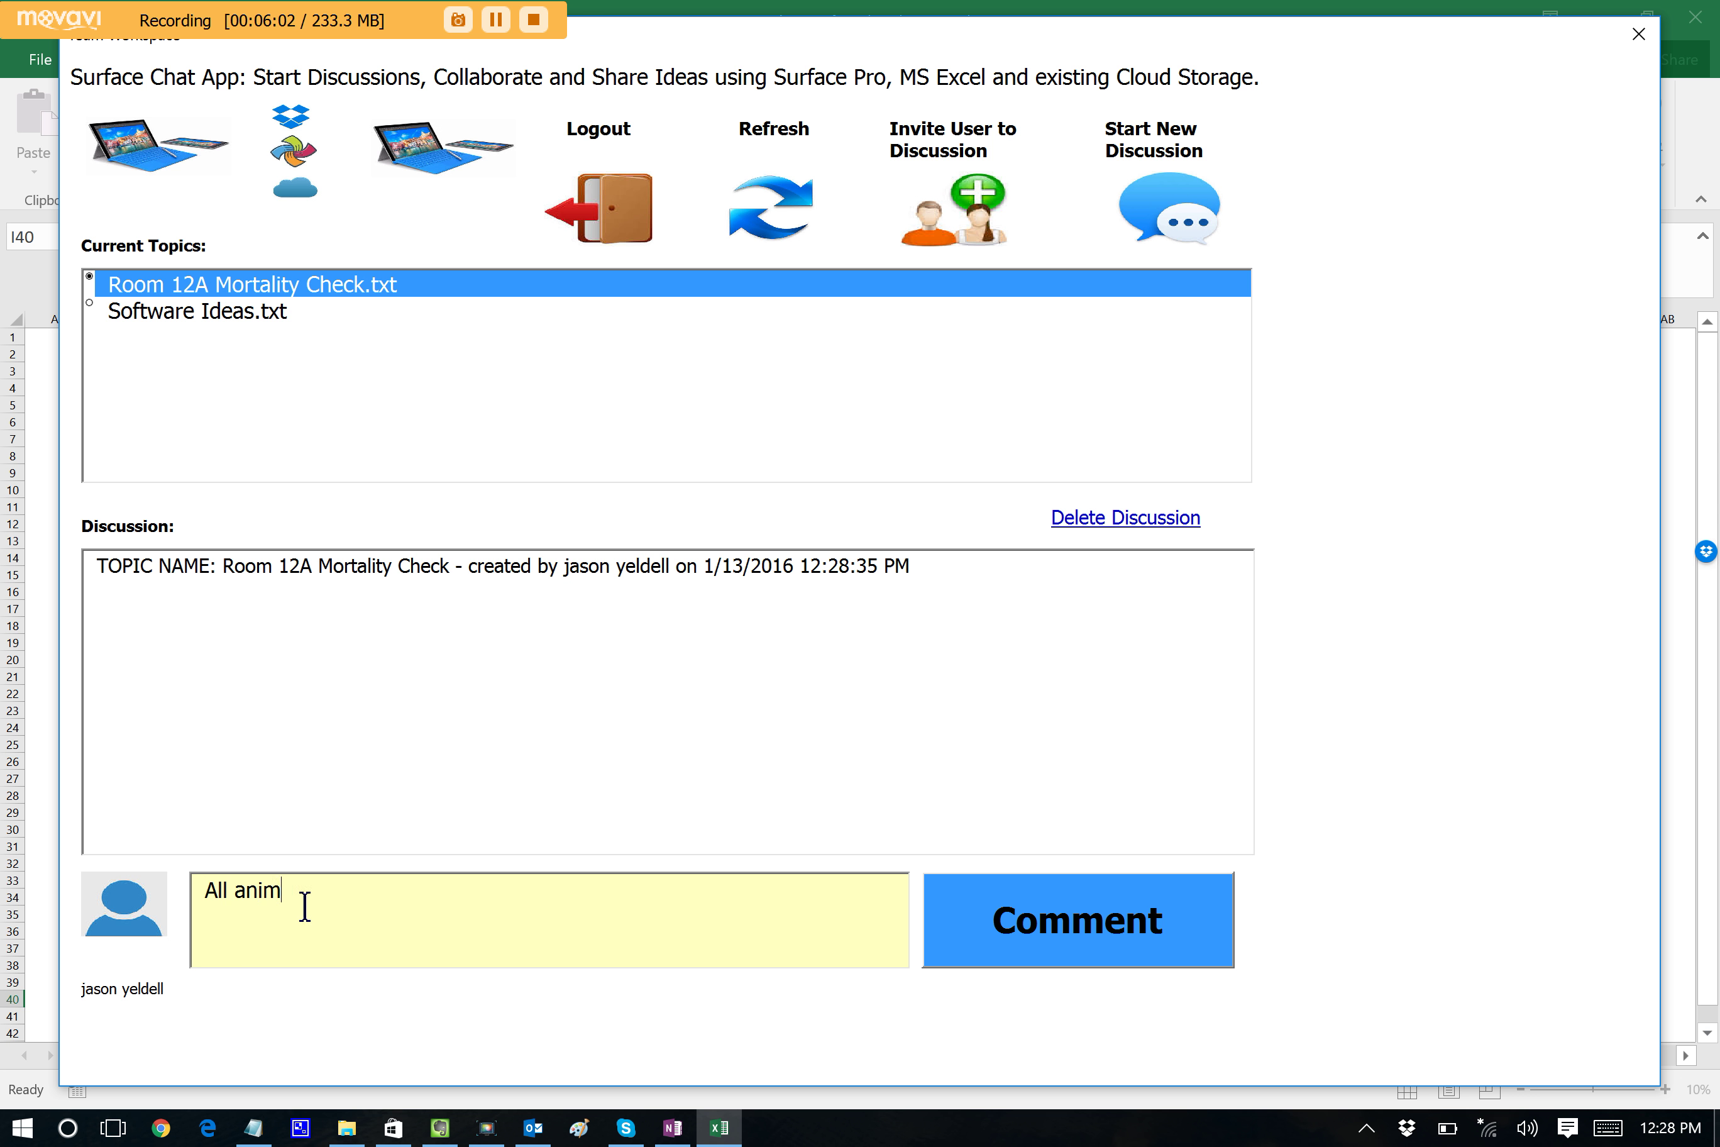
type("als alive and well.")
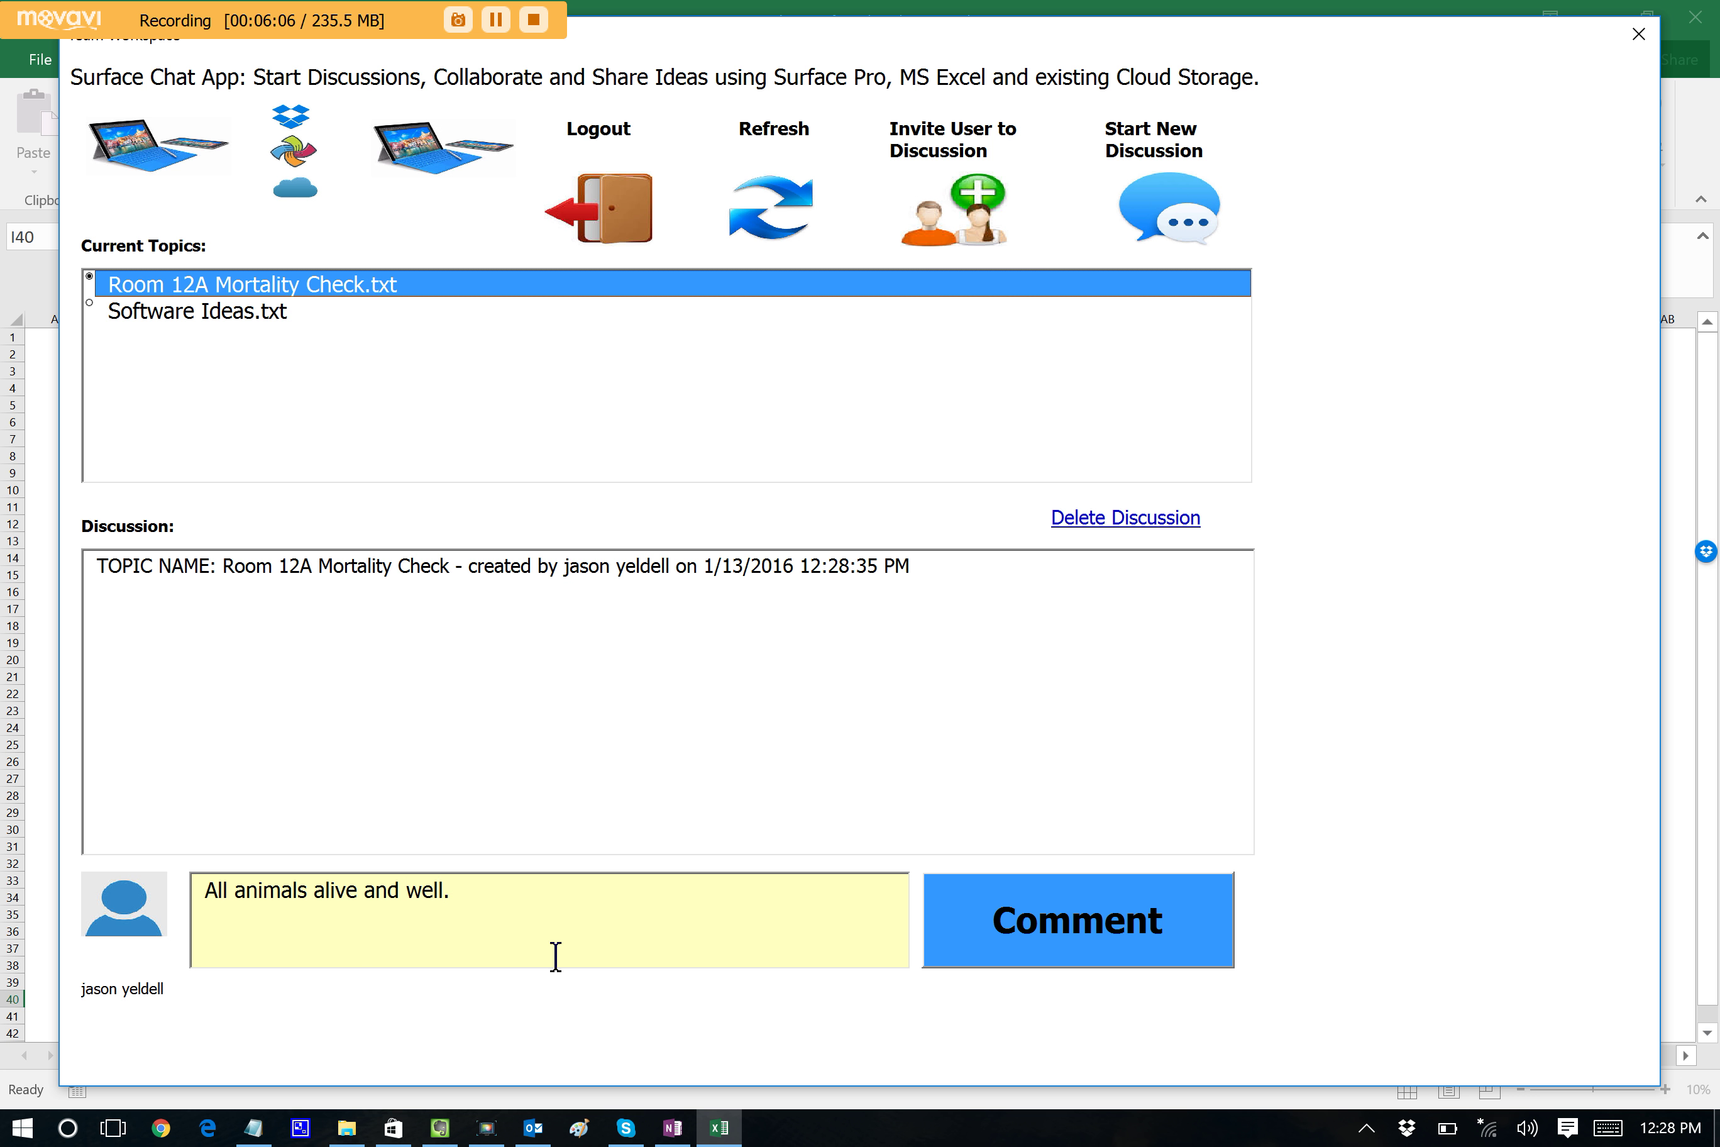
left_click(1007, 965)
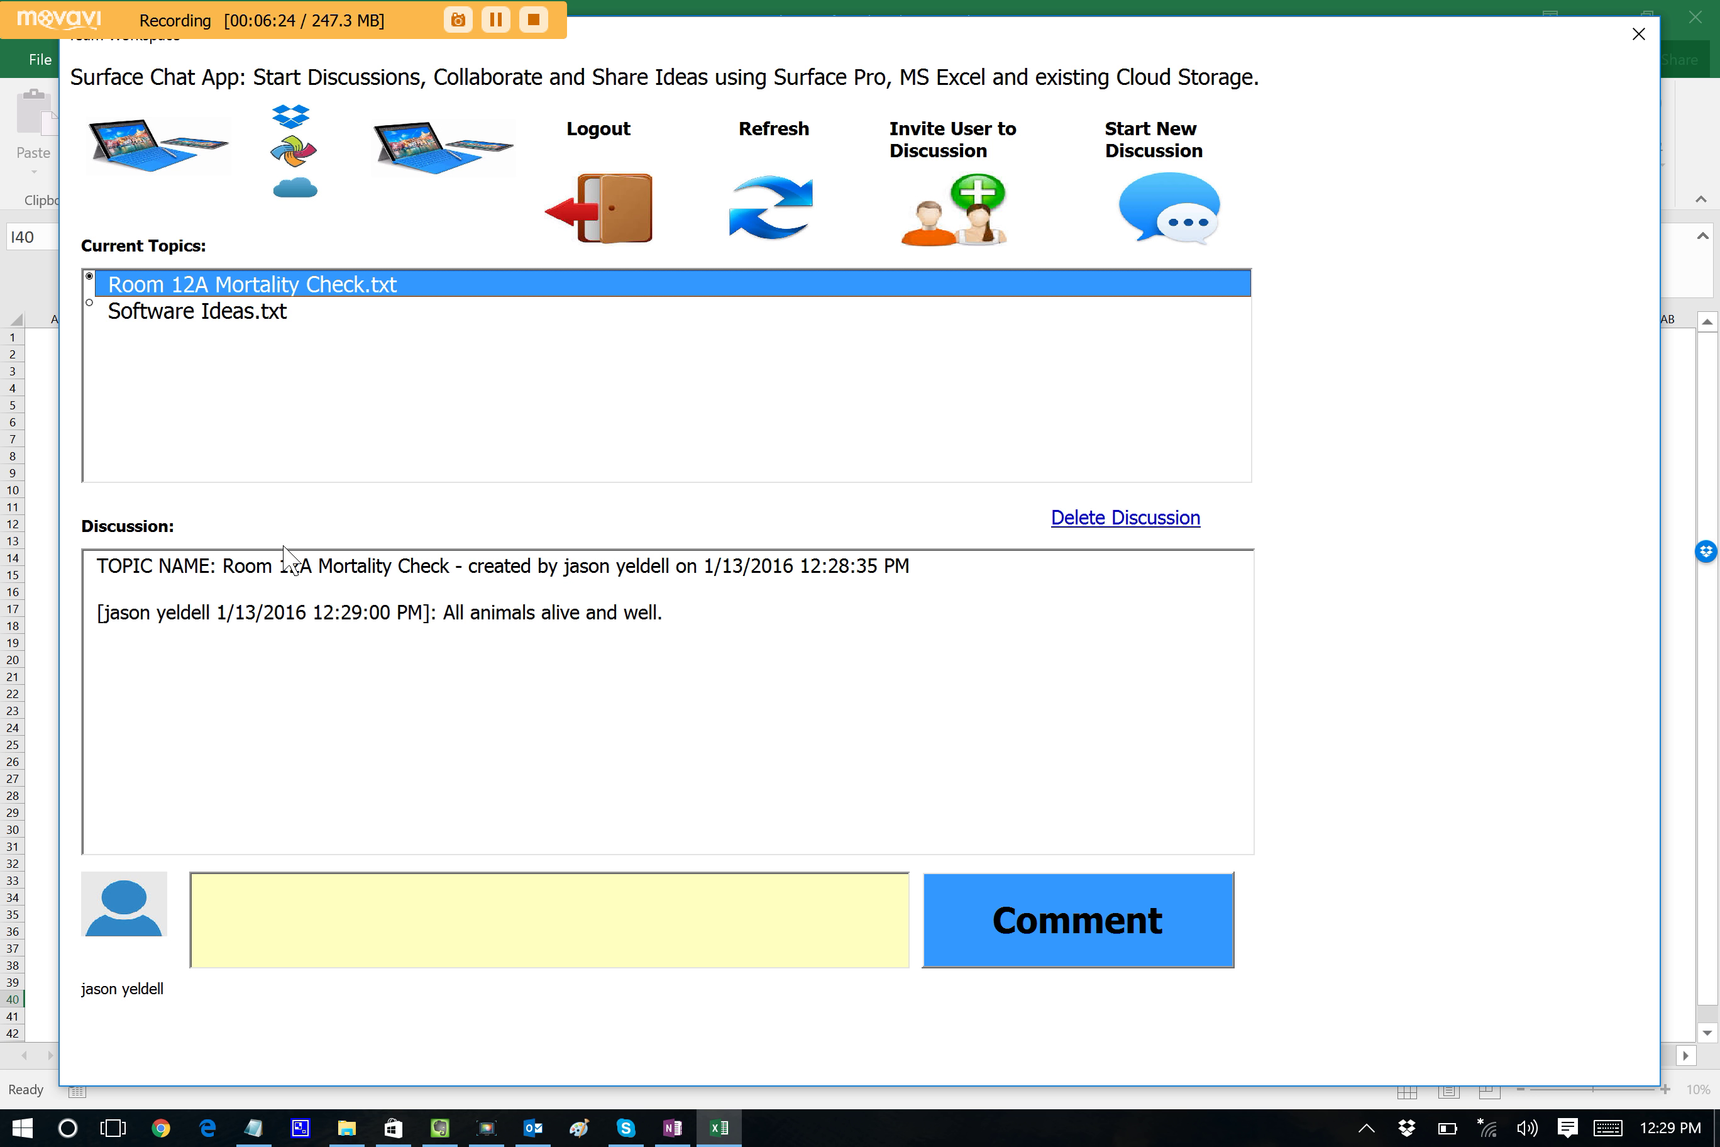
Post 'All animals alive and well.' again as a second identical comment.
left_click(310, 924)
type("All an")
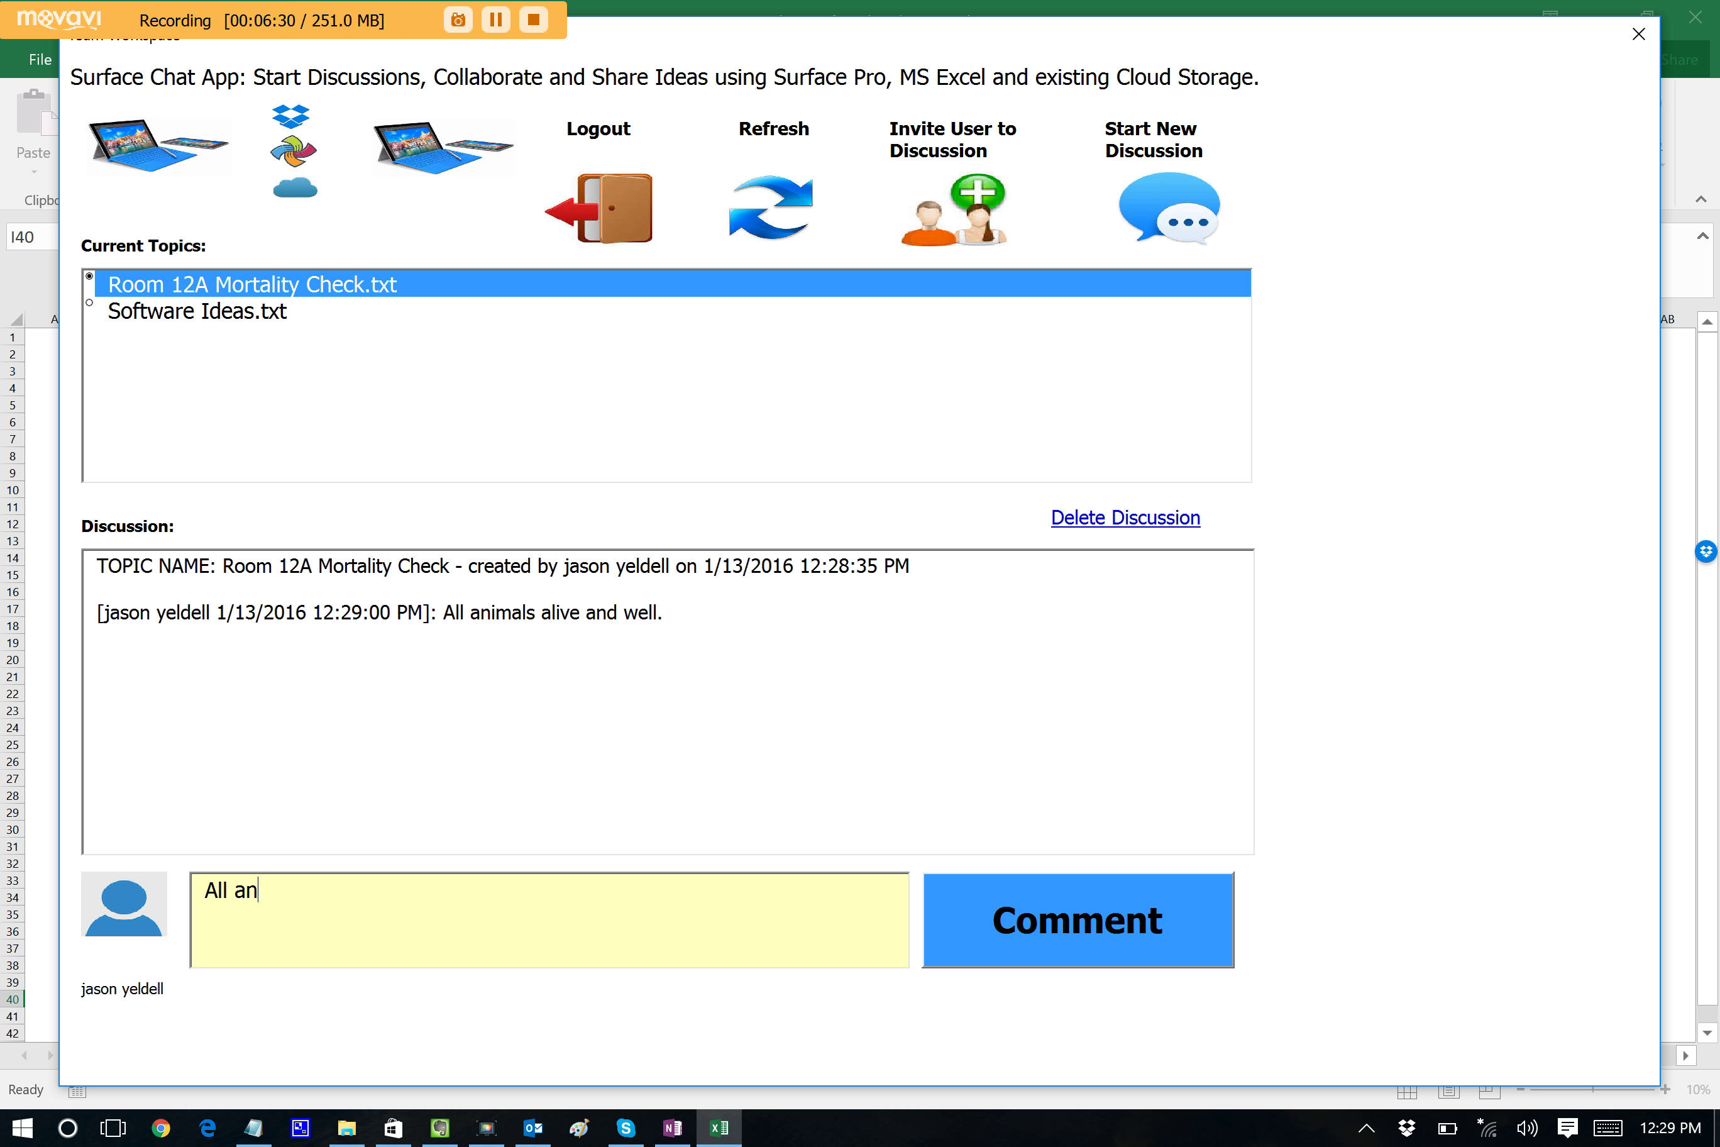
type("imals alive a")
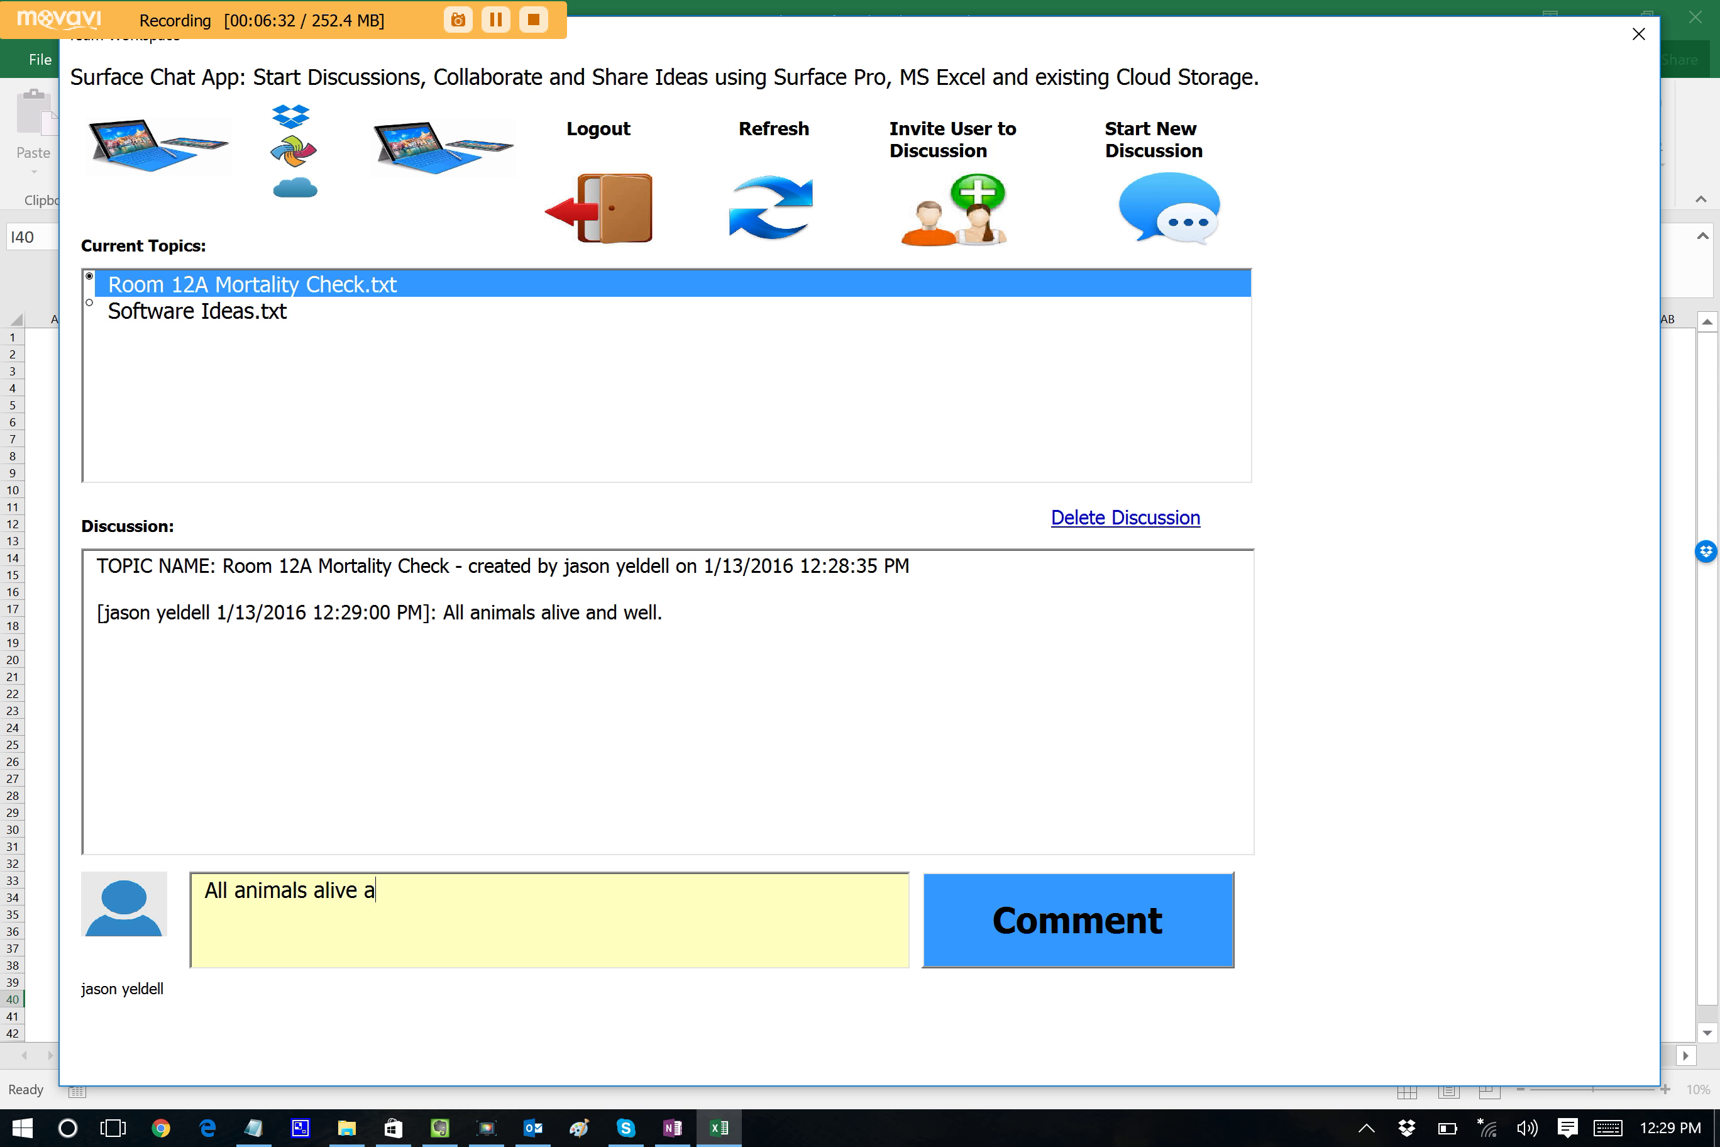
type("nd well.")
left_click(1002, 916)
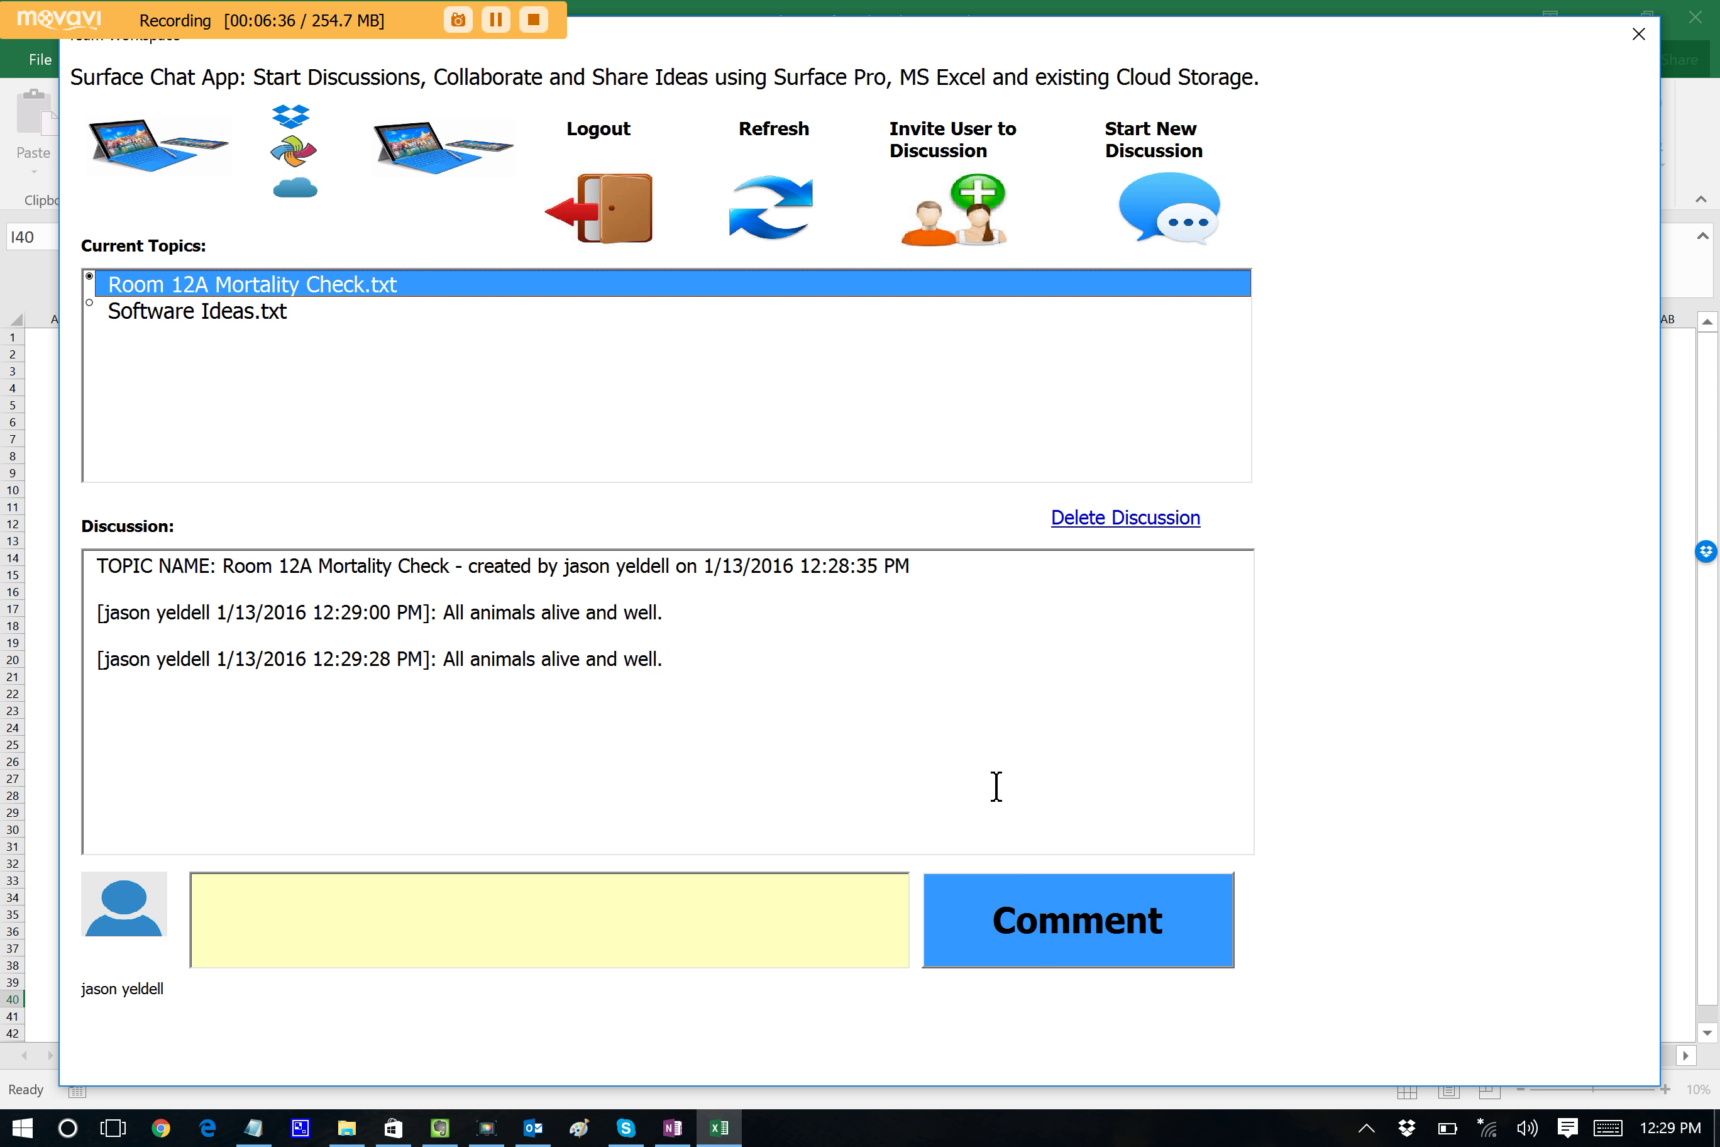